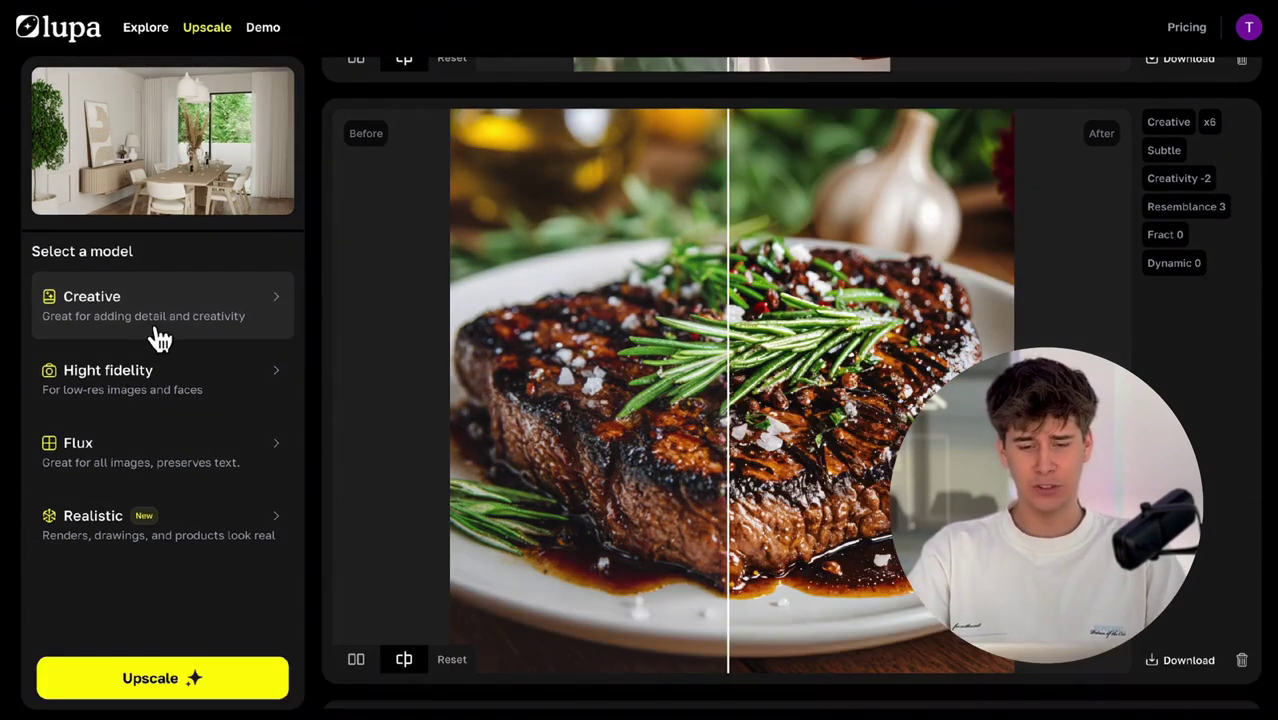
Select the Creative model and auto-detect a prompt from the dining-room image ('Minimalist dining room, neutral palette…')
left_click(155, 330)
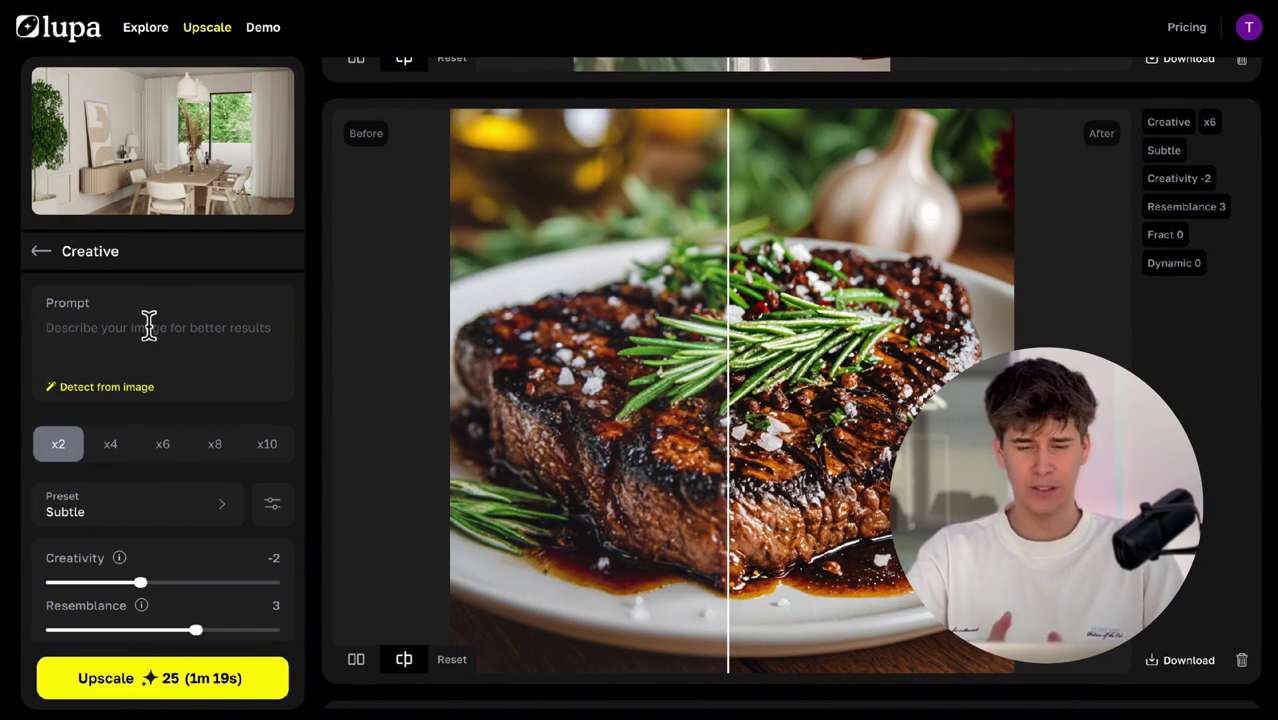
left_click(145, 328)
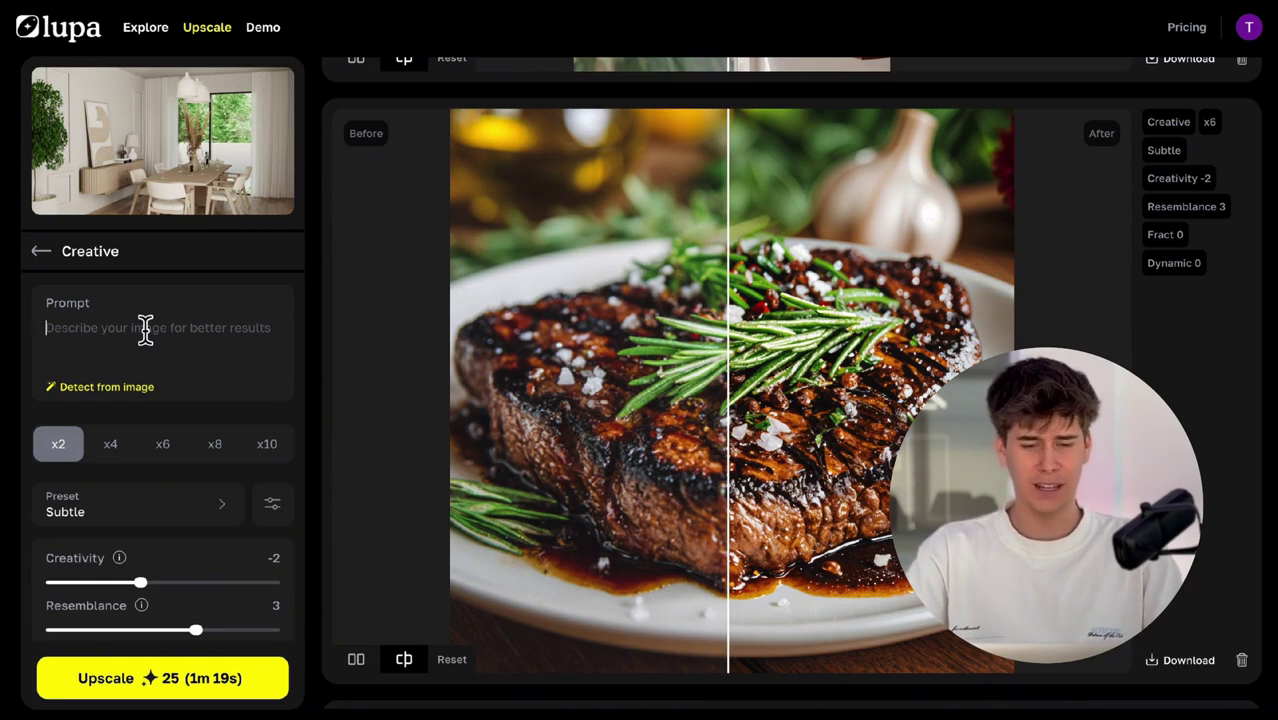
left_click(127, 404)
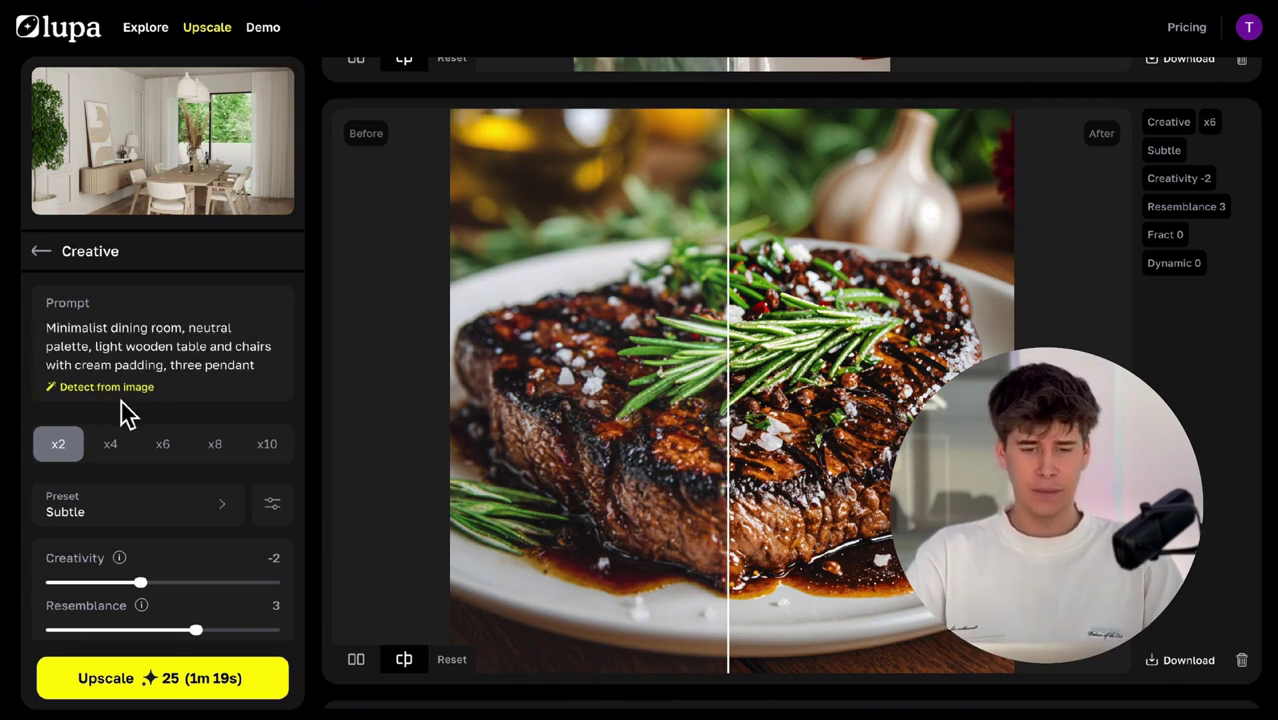
Set the upscale factor to x4 (100 credits) and bring up the presets, with Subtle (Standard) checked
left_click(114, 456)
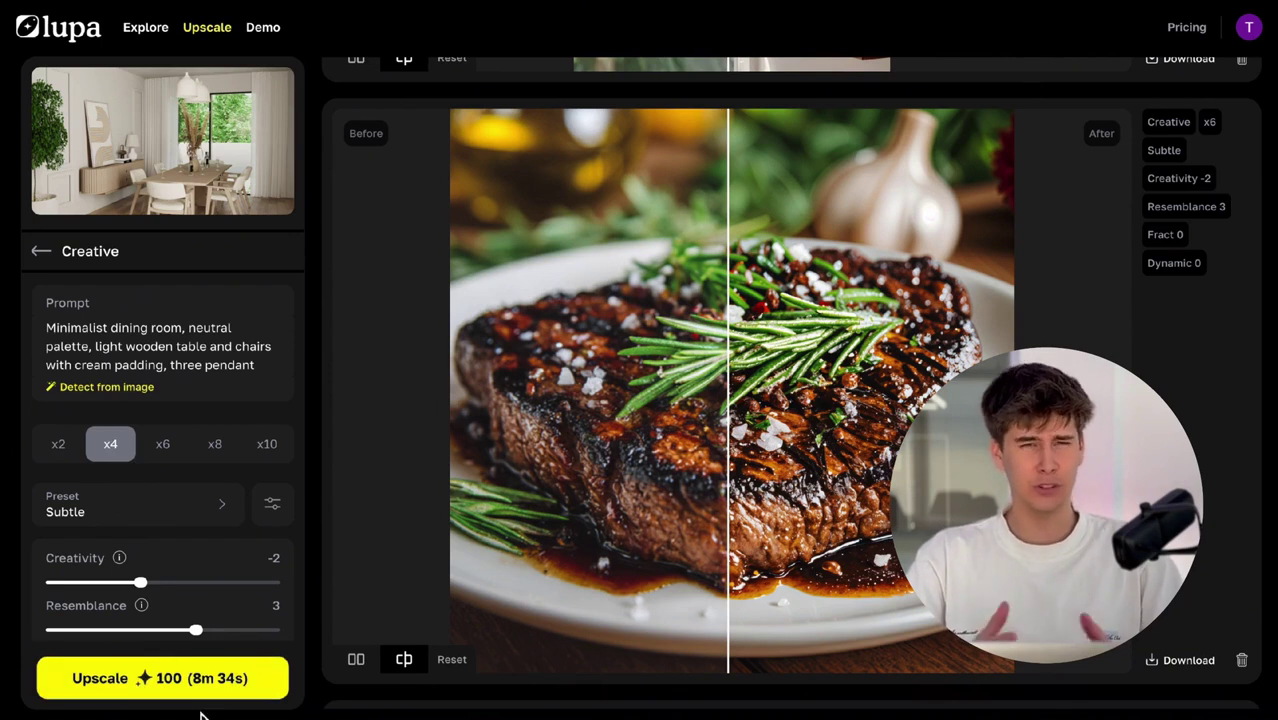
scroll(150, 568, "down", 3)
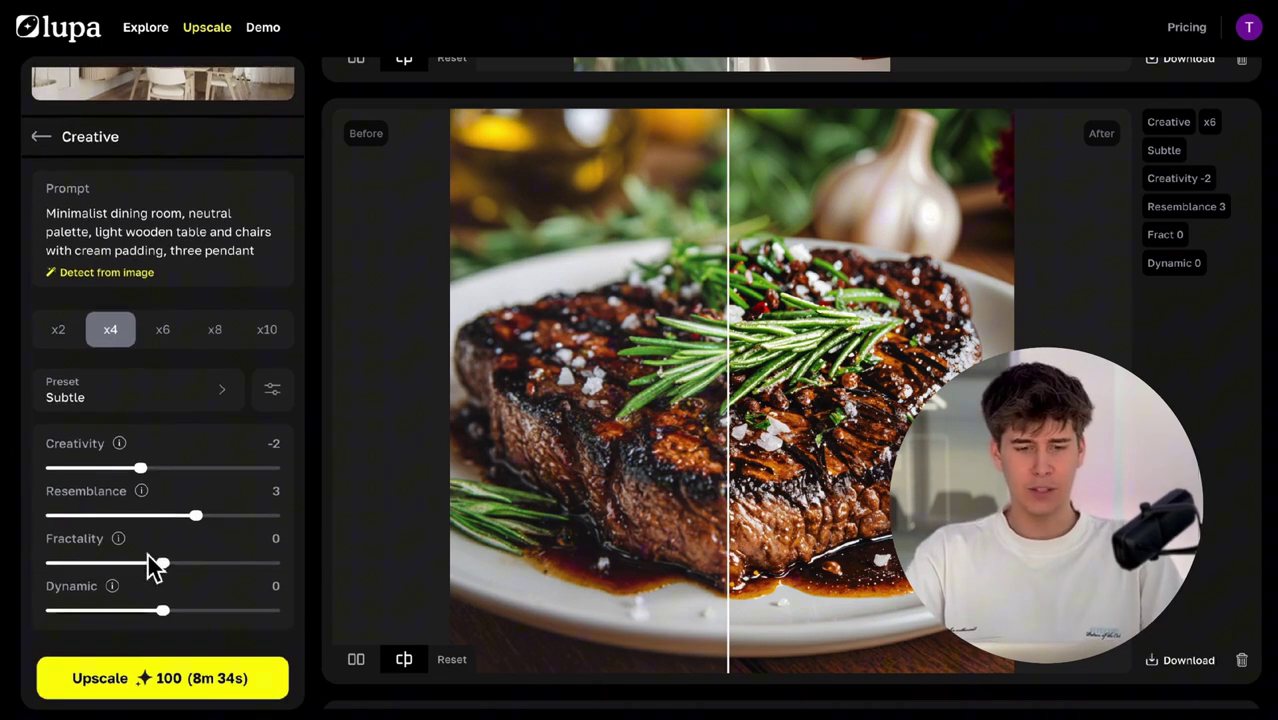
left_click(195, 397)
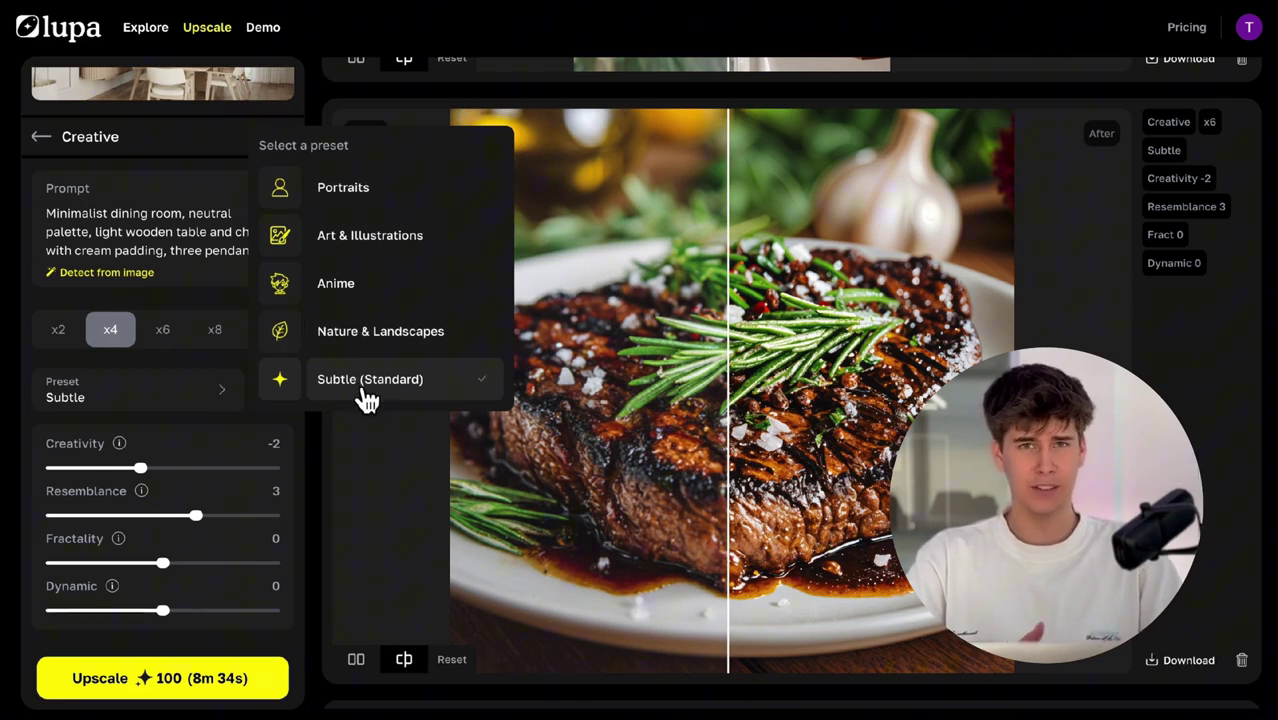
Keep the Subtle preset and leave Pattern at No
left_click(289, 404)
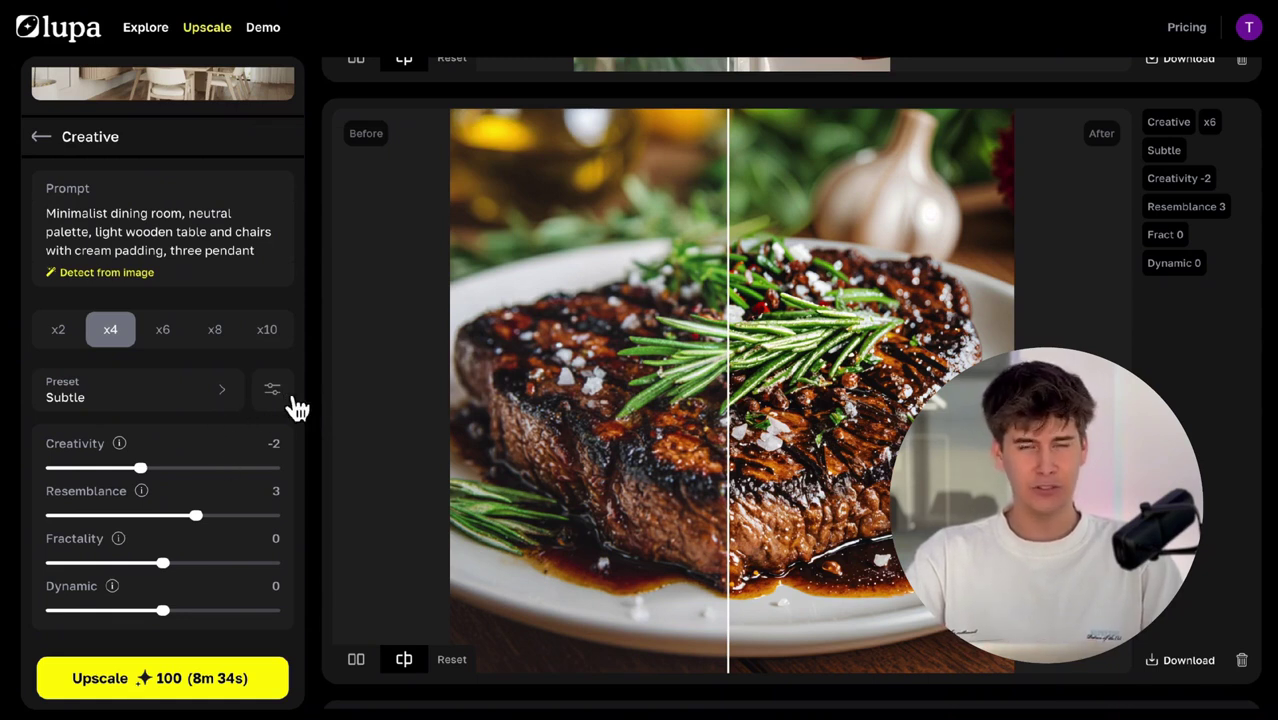
left_click(286, 398)
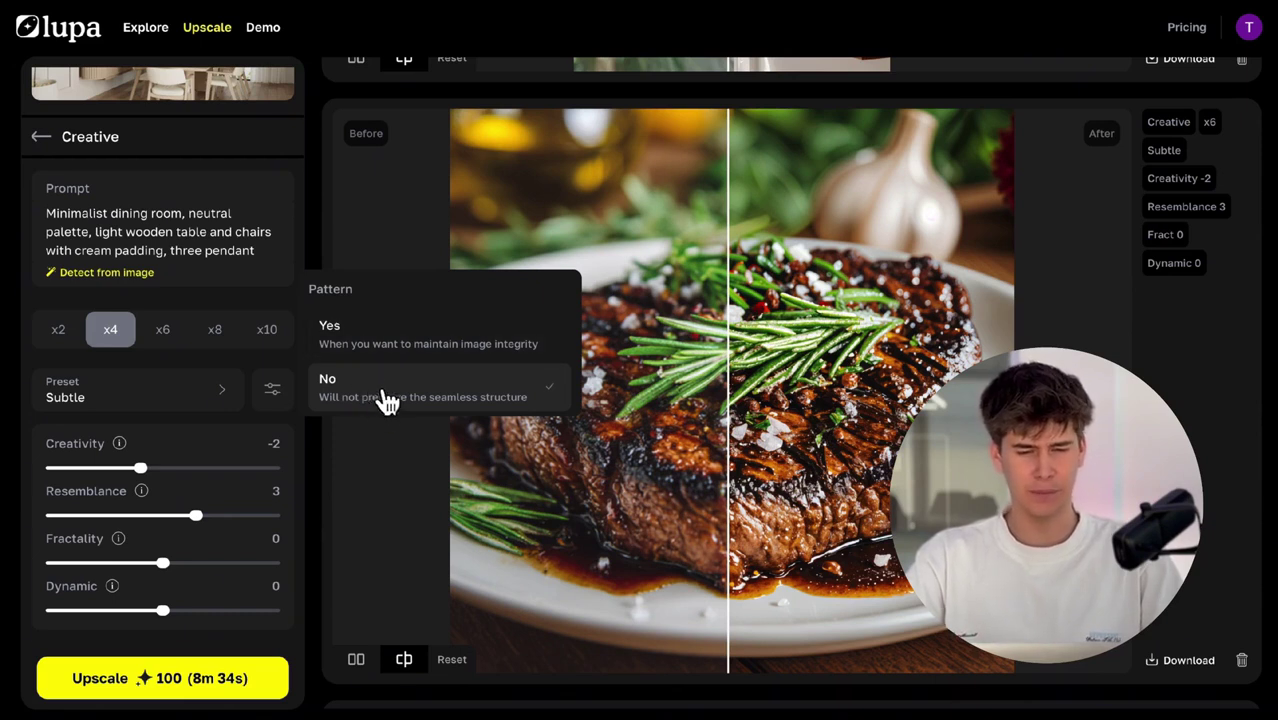
left_click(203, 440)
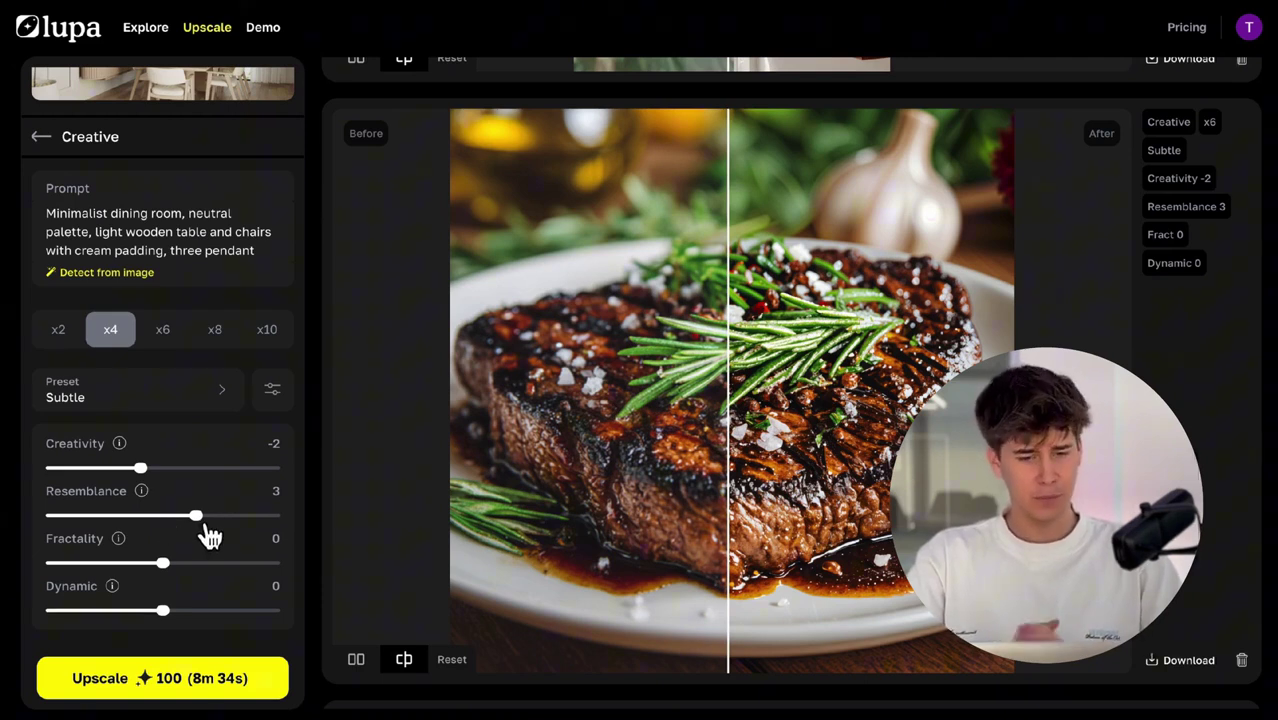
Drag the Resemblance slider down to 2, leaving Fractality and Dynamic at 0
left_click_drag(207, 525, 197, 525)
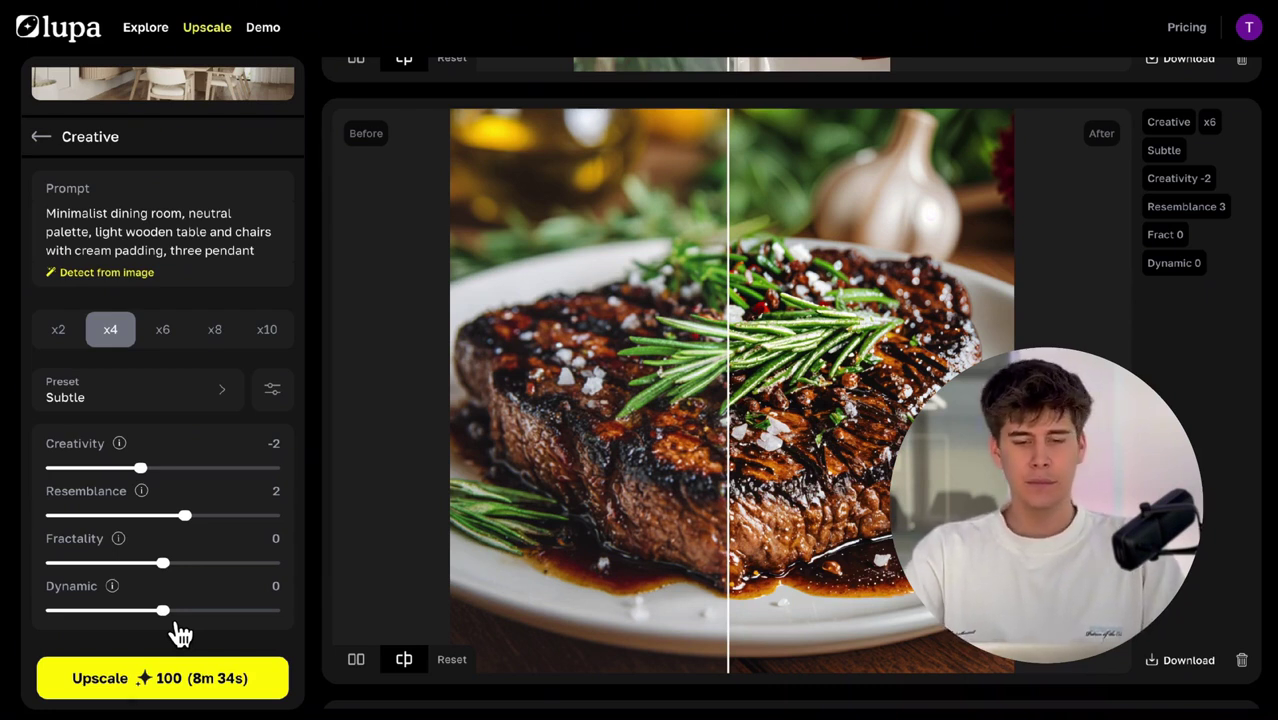
Run the x4 Creative upscale and sweep the before/after divider across the dining-room result
left_click(189, 693)
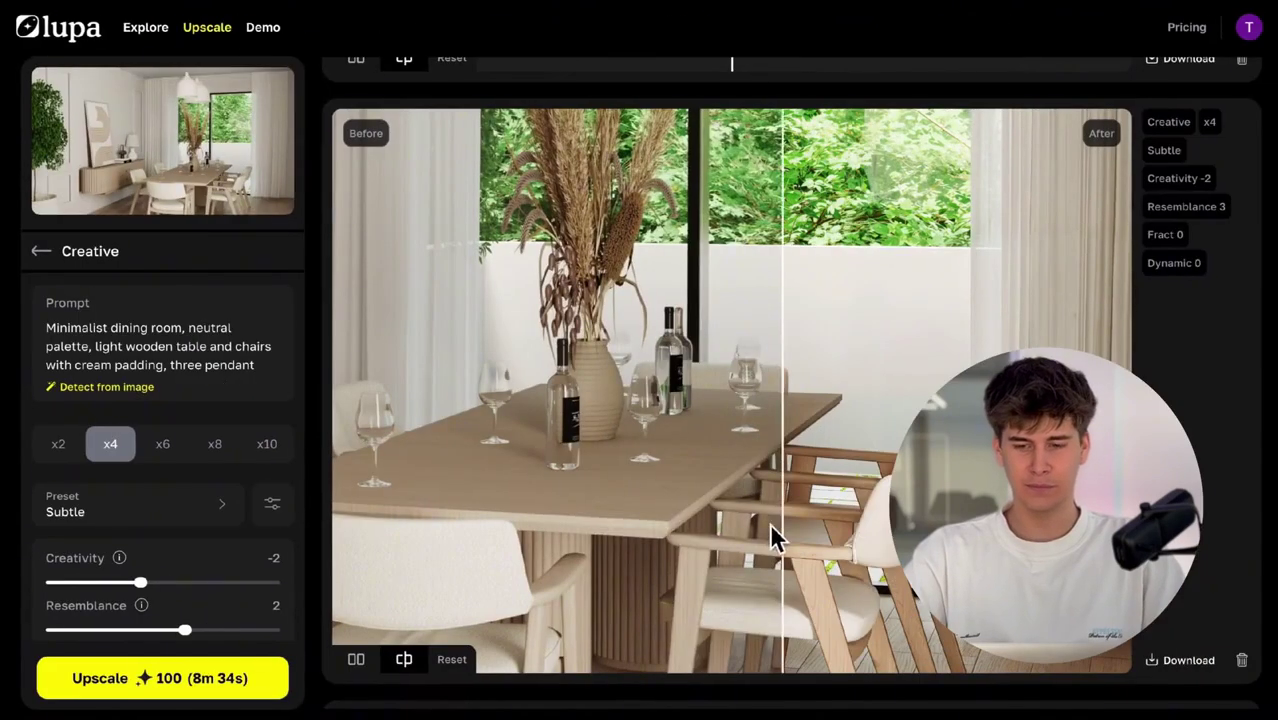
left_click_drag(769, 523, 613, 540)
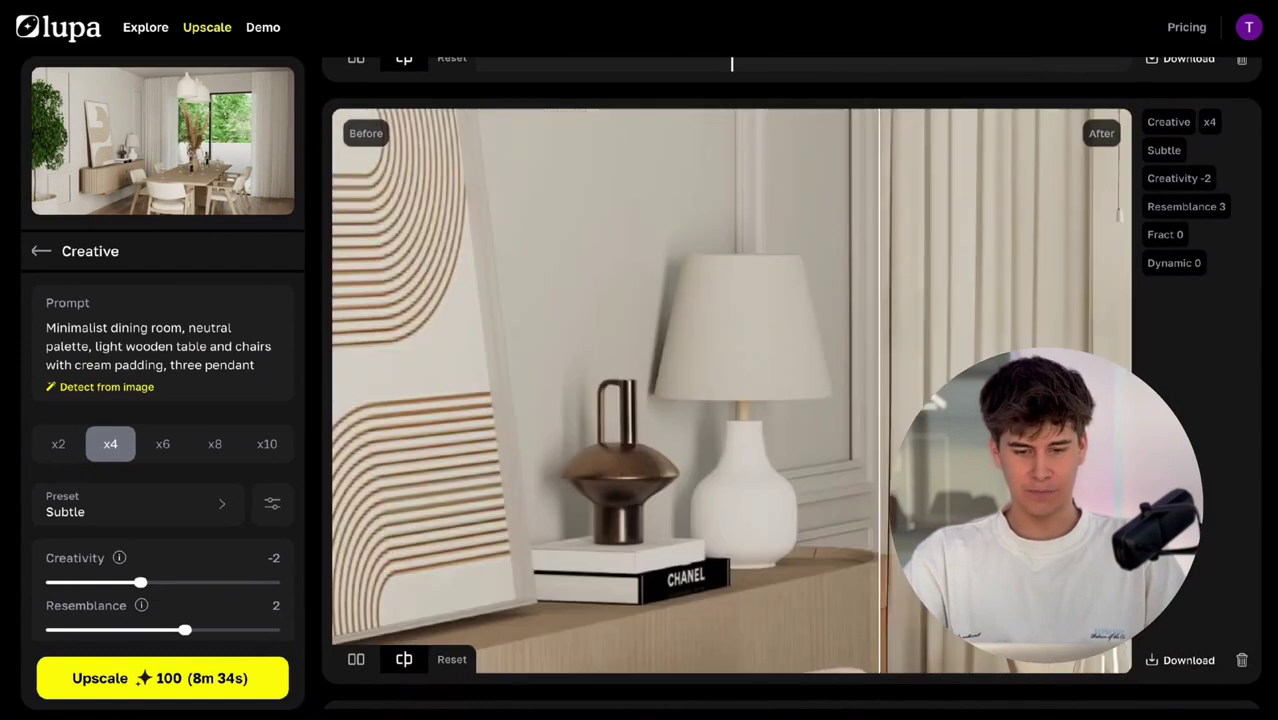
left_click_drag(882, 460, 485, 465)
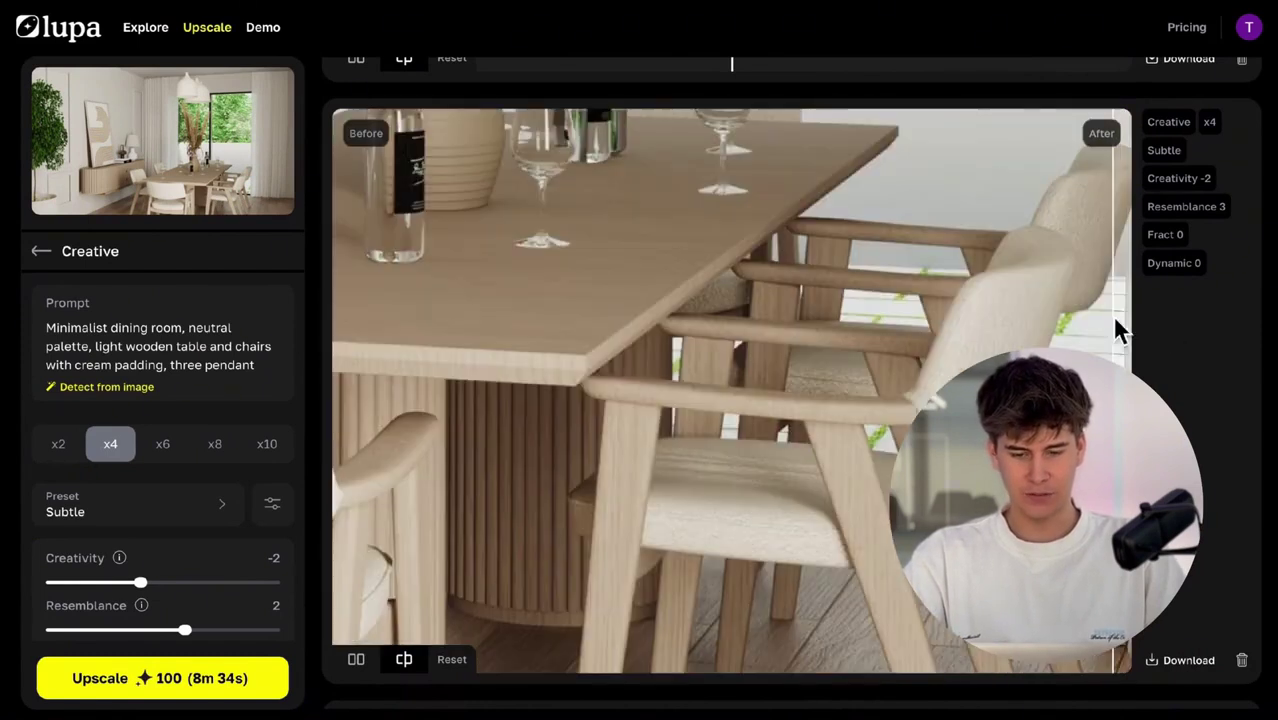
left_click_drag(1118, 330, 569, 605)
Compare before and after on the salon and pancake-stack examples
scroll(569, 605, "down", 5)
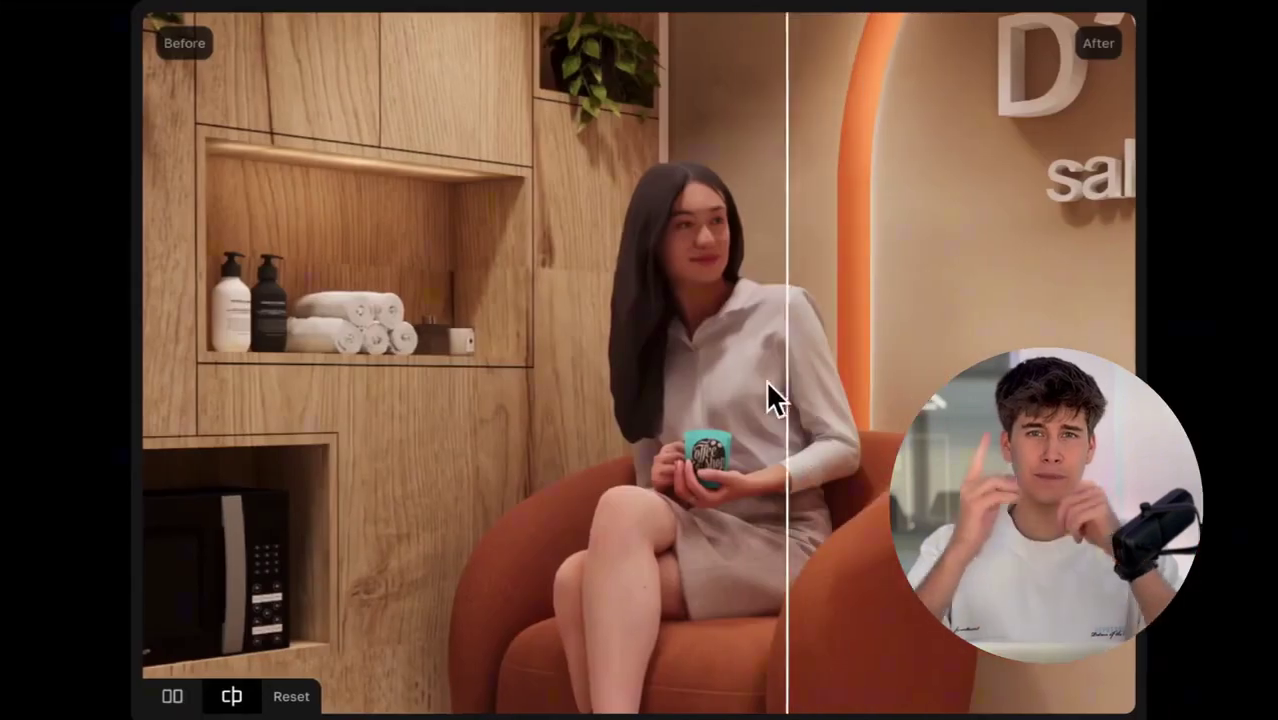
left_click_drag(768, 383, 272, 415)
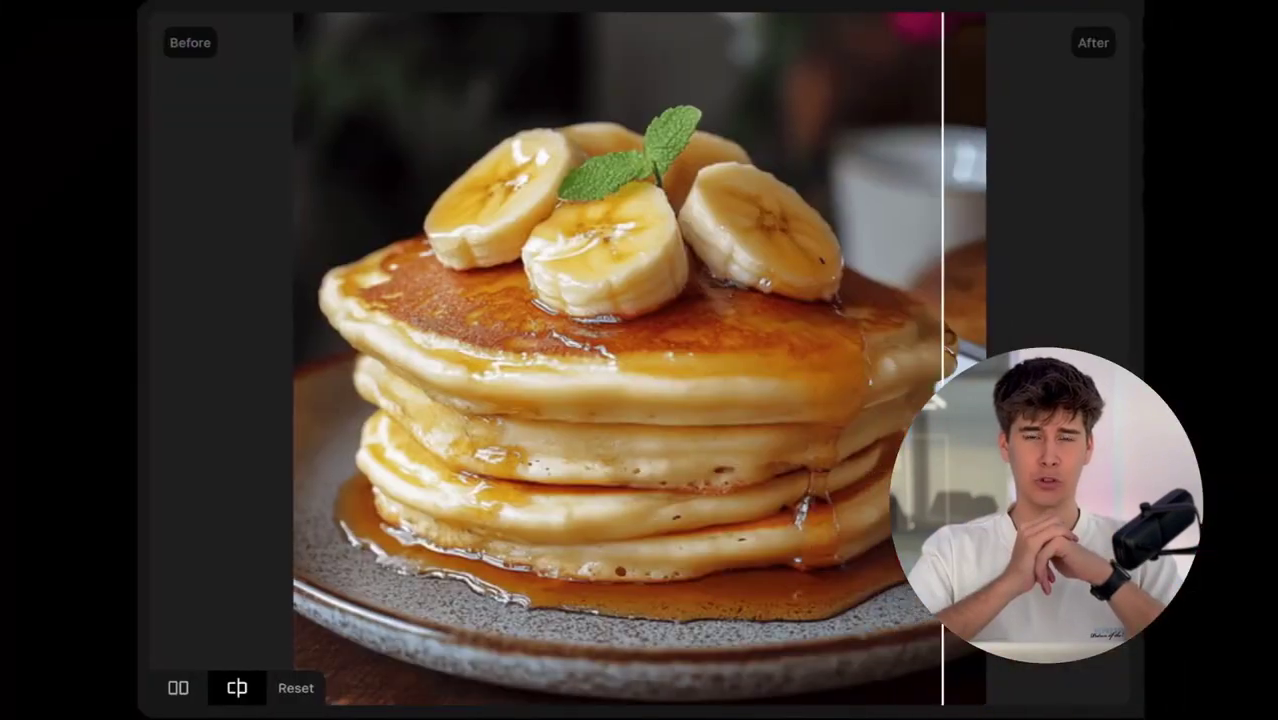
left_click_drag(942, 430, 555, 230)
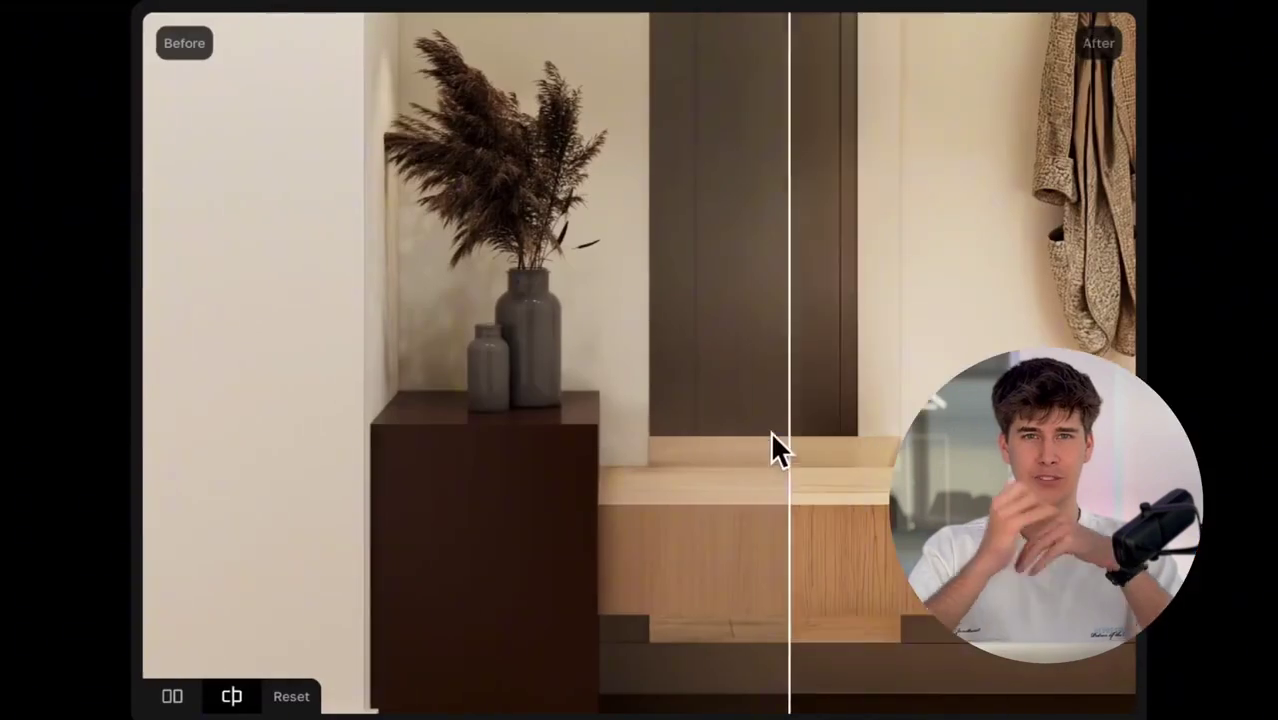
Check the hallway comparison, select High fidelity, and zoom into the lion poster's face and lion detail
left_click_drag(770, 448, 282, 470)
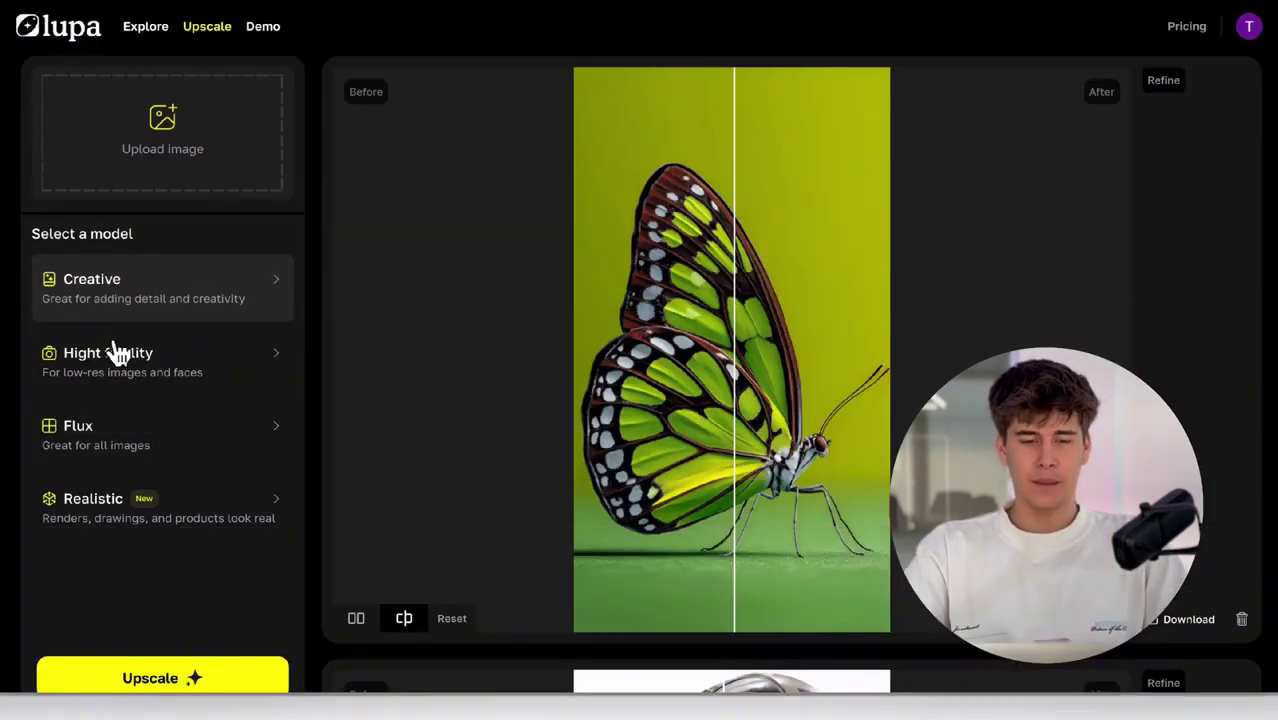
left_click(121, 366)
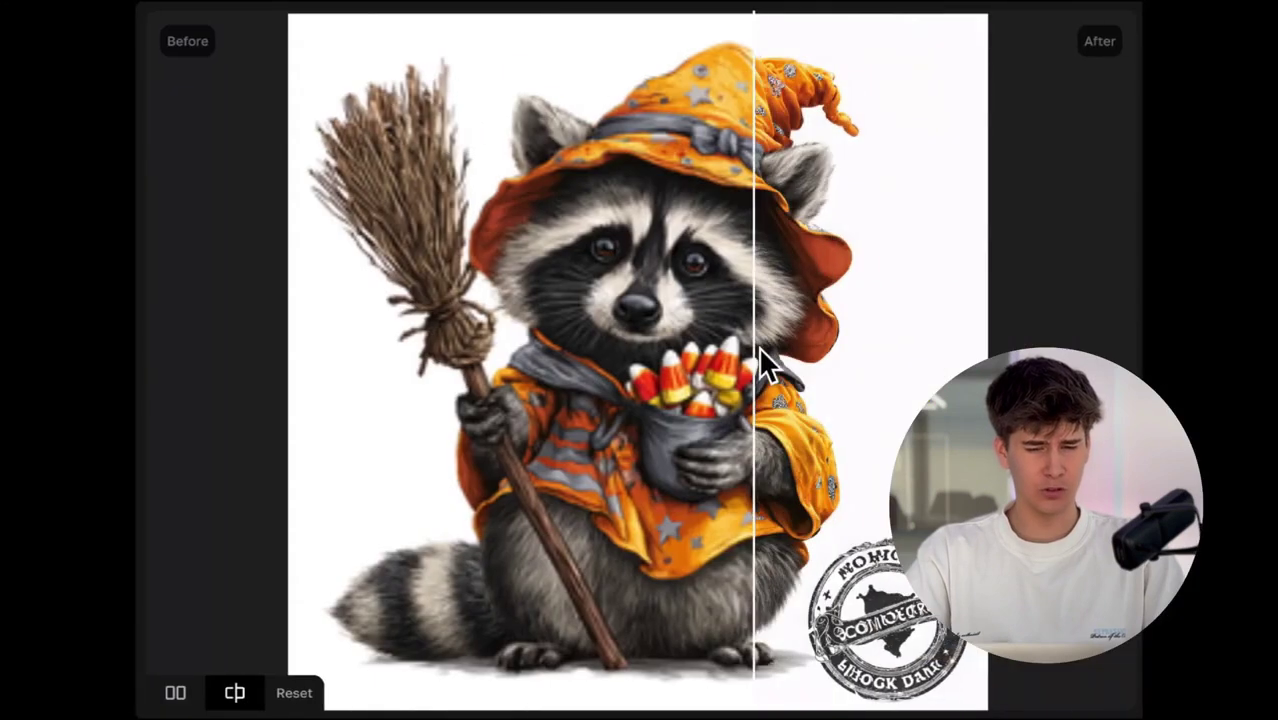
scroll(671, 234, "up", 3)
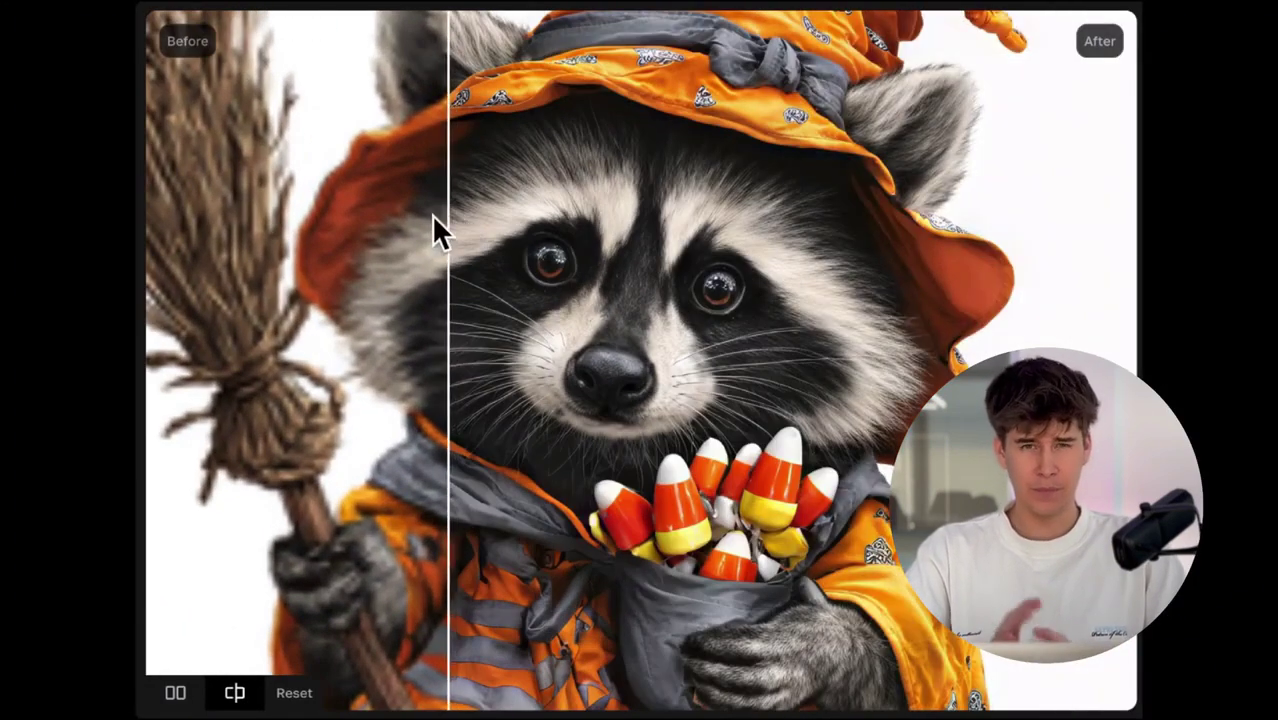
scroll(599, 424, "up", 5)
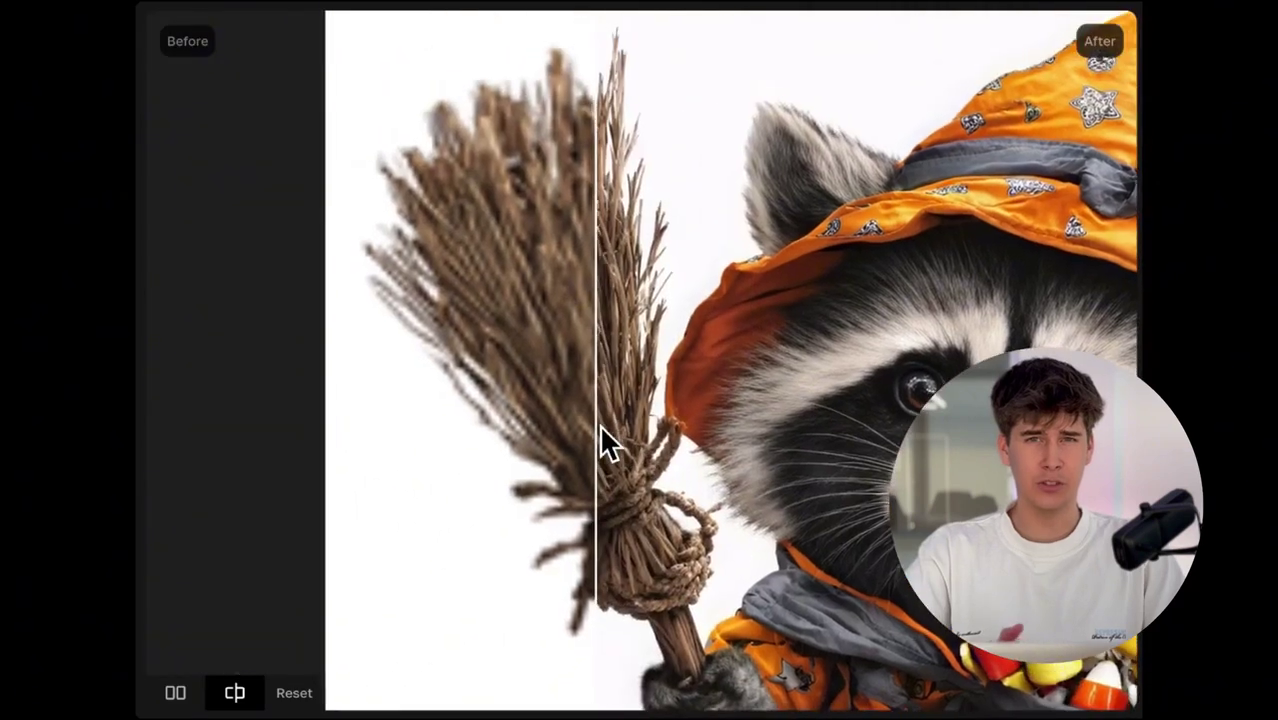
scroll(502, 428, "down", 3)
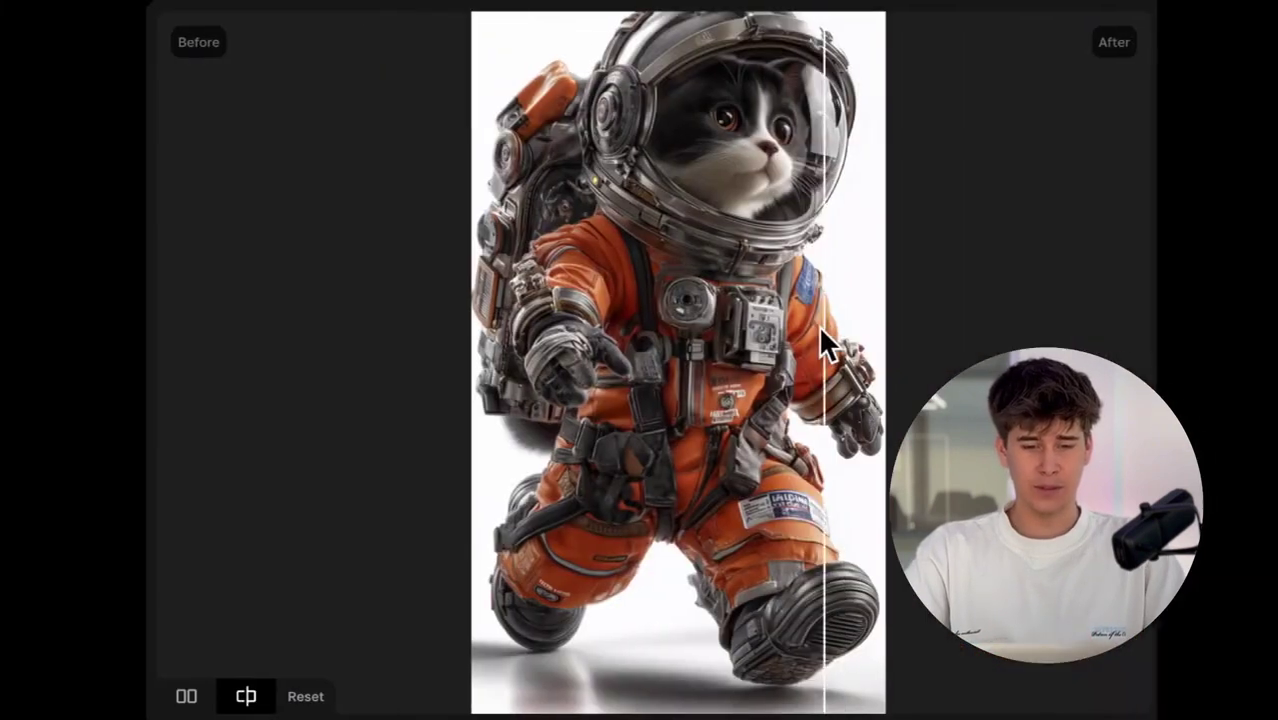
scroll(722, 80, "up", 5)
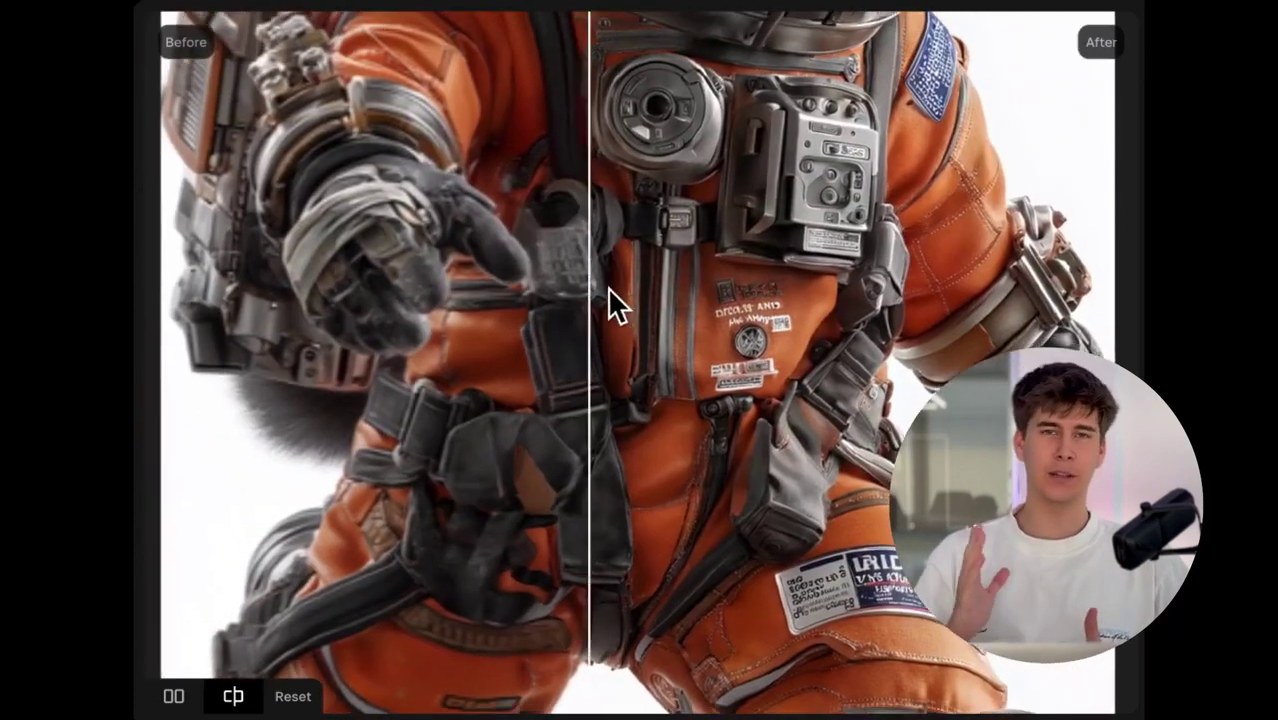
scroll(610, 280, "up", 3)
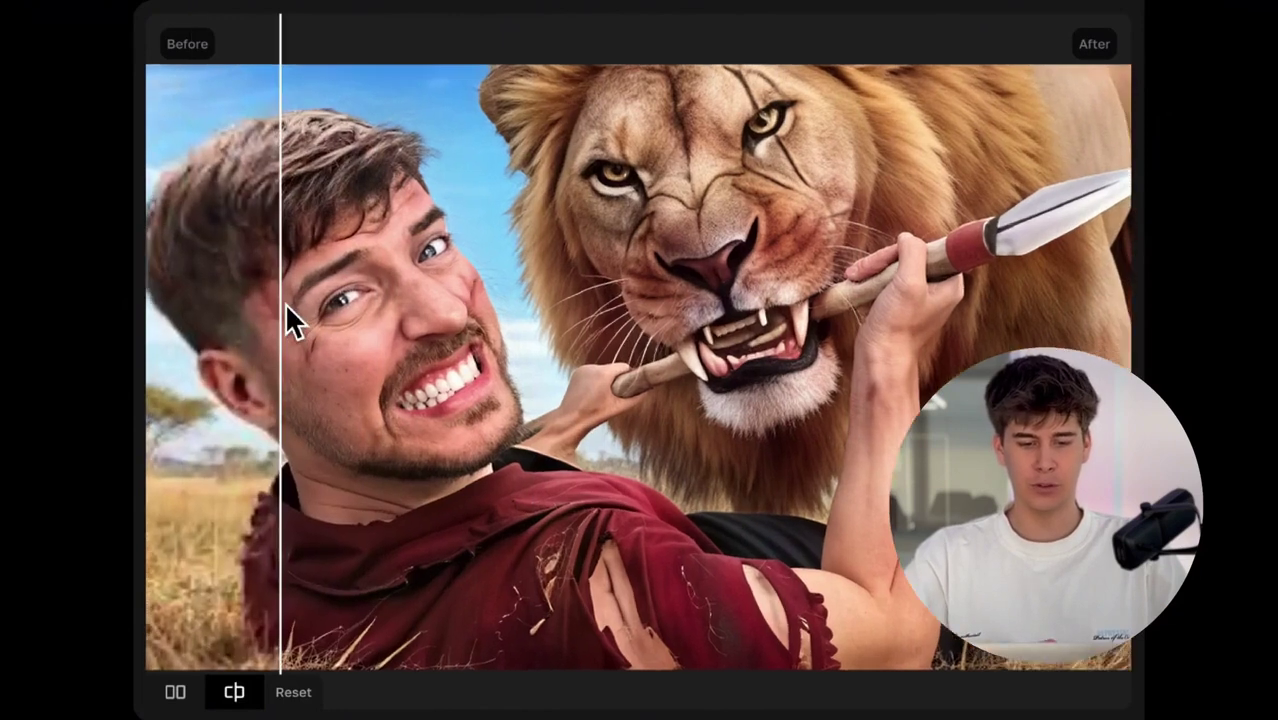
scroll(287, 310, "up", 3)
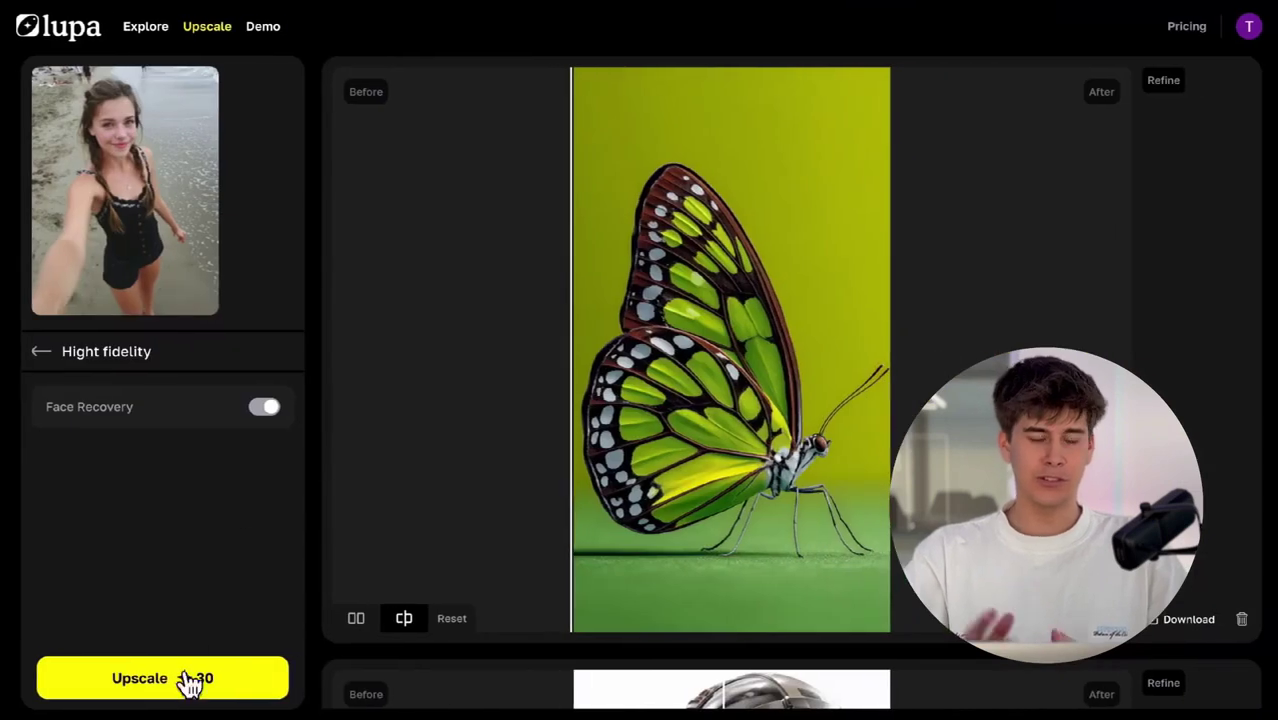
Upscale the beach selfie with High fidelity and zoom into the faces in side-by-side view
left_click(184, 700)
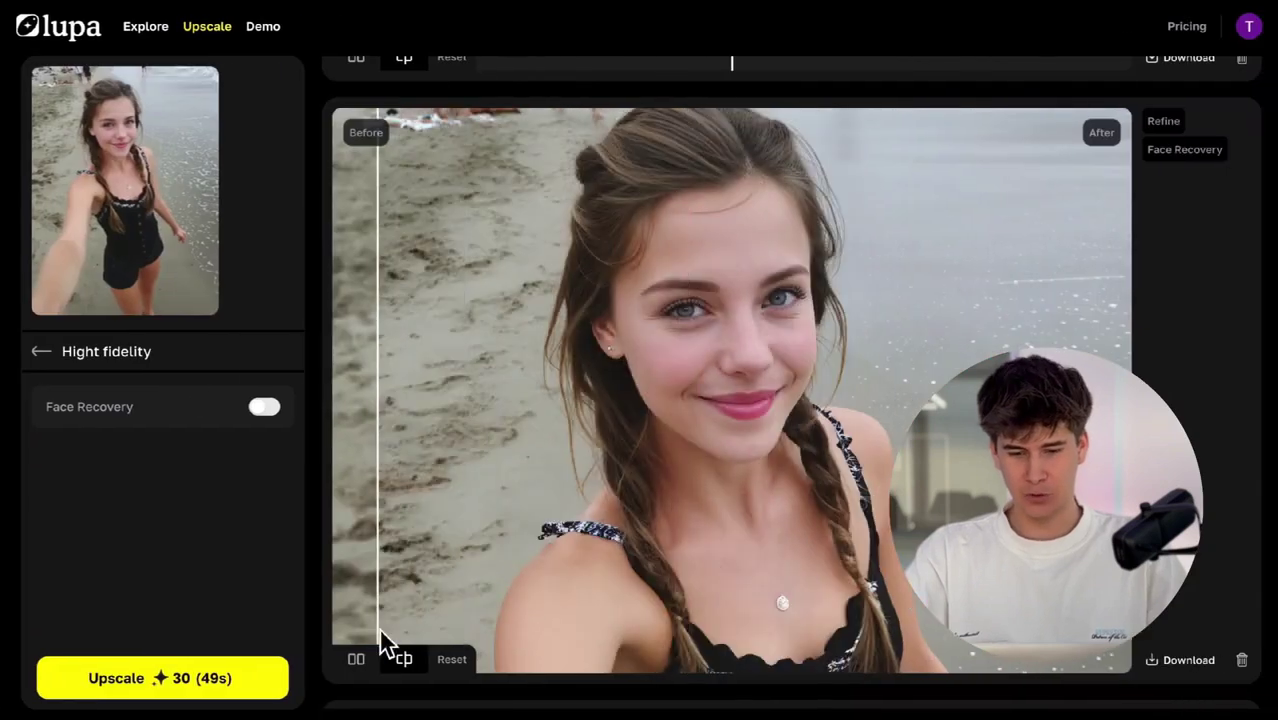
left_click(358, 659)
scroll(925, 262, "up", 3)
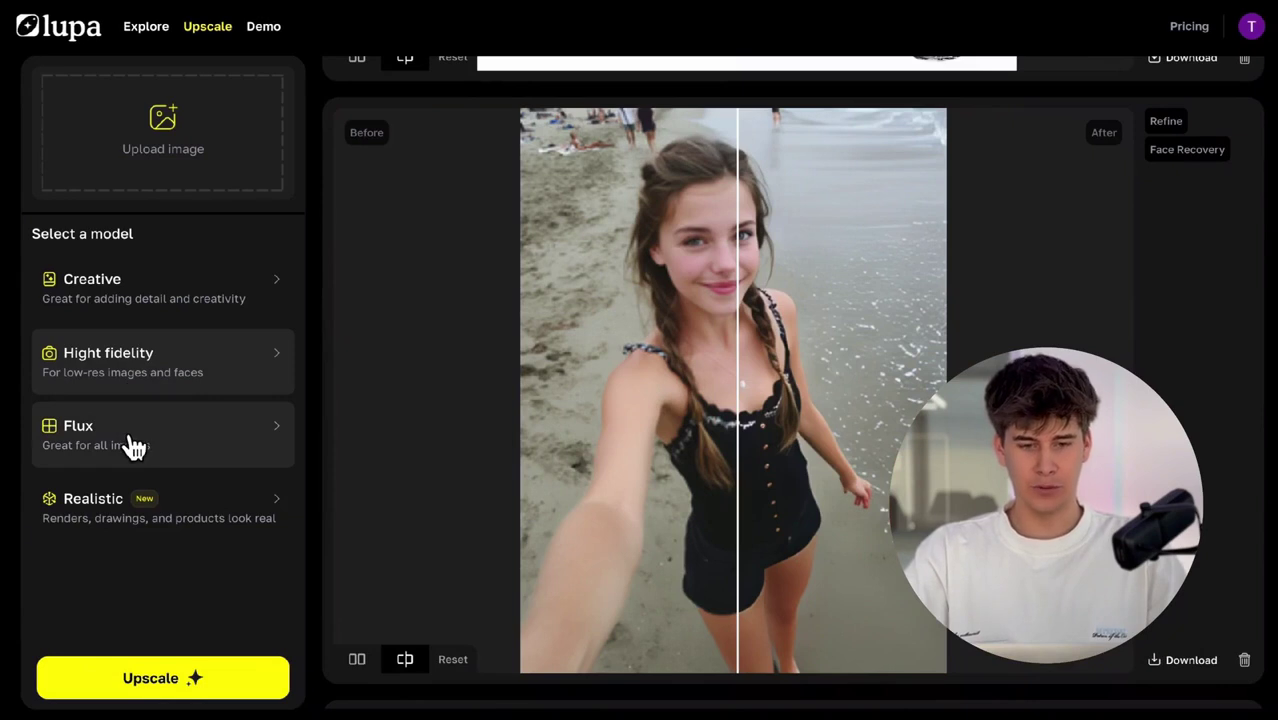
Select Flux and zoom through its lamp scene, foggy street and portrait sample comparisons
left_click(133, 447)
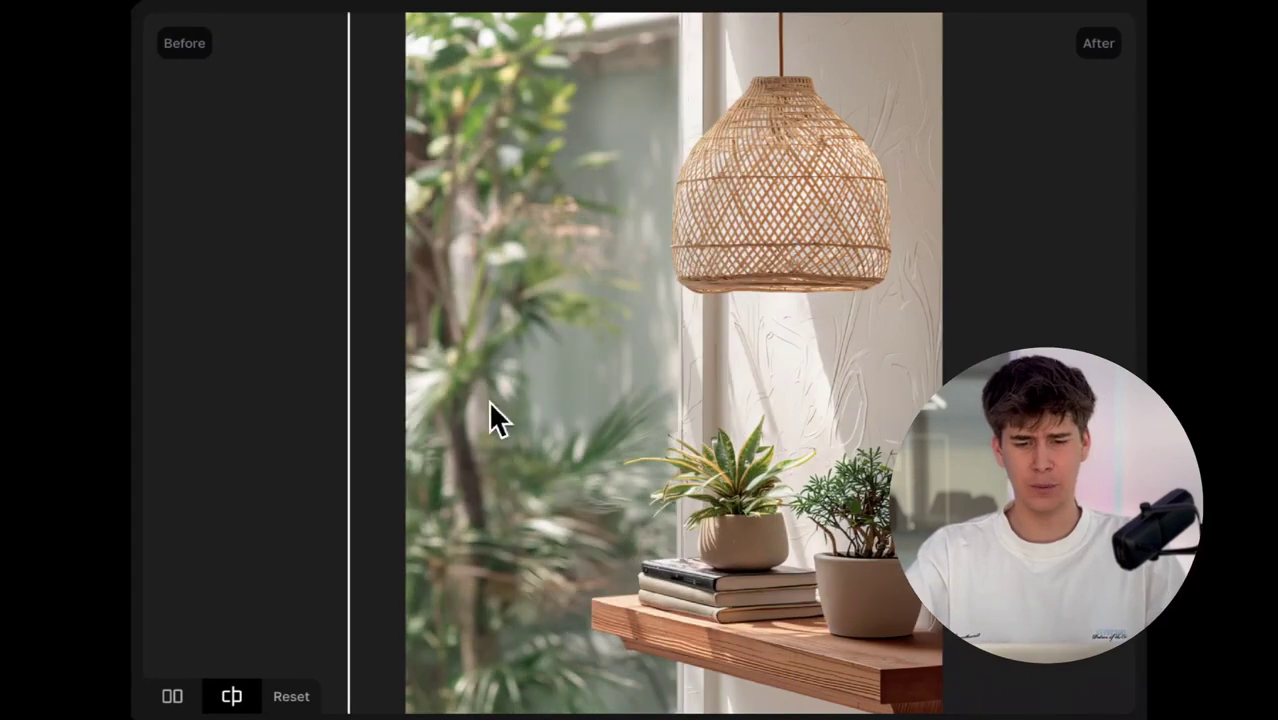
scroll(870, 471, "up", 5)
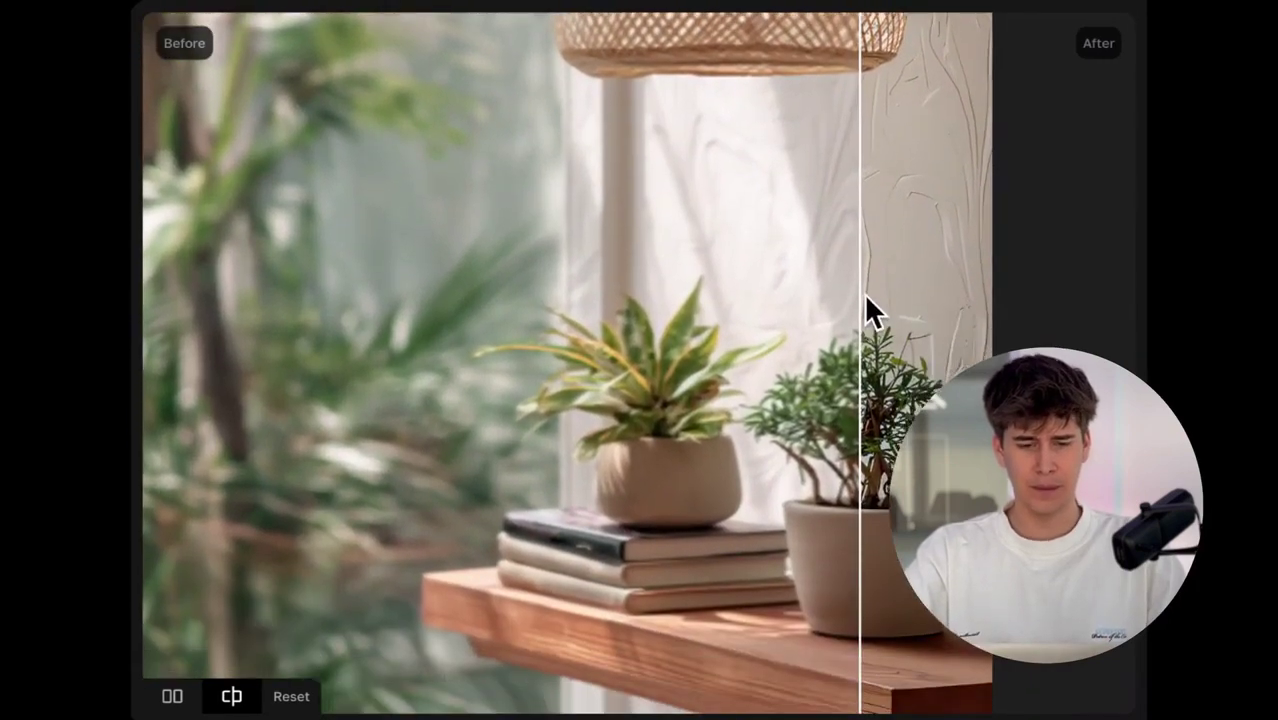
scroll(864, 293, "up", 5)
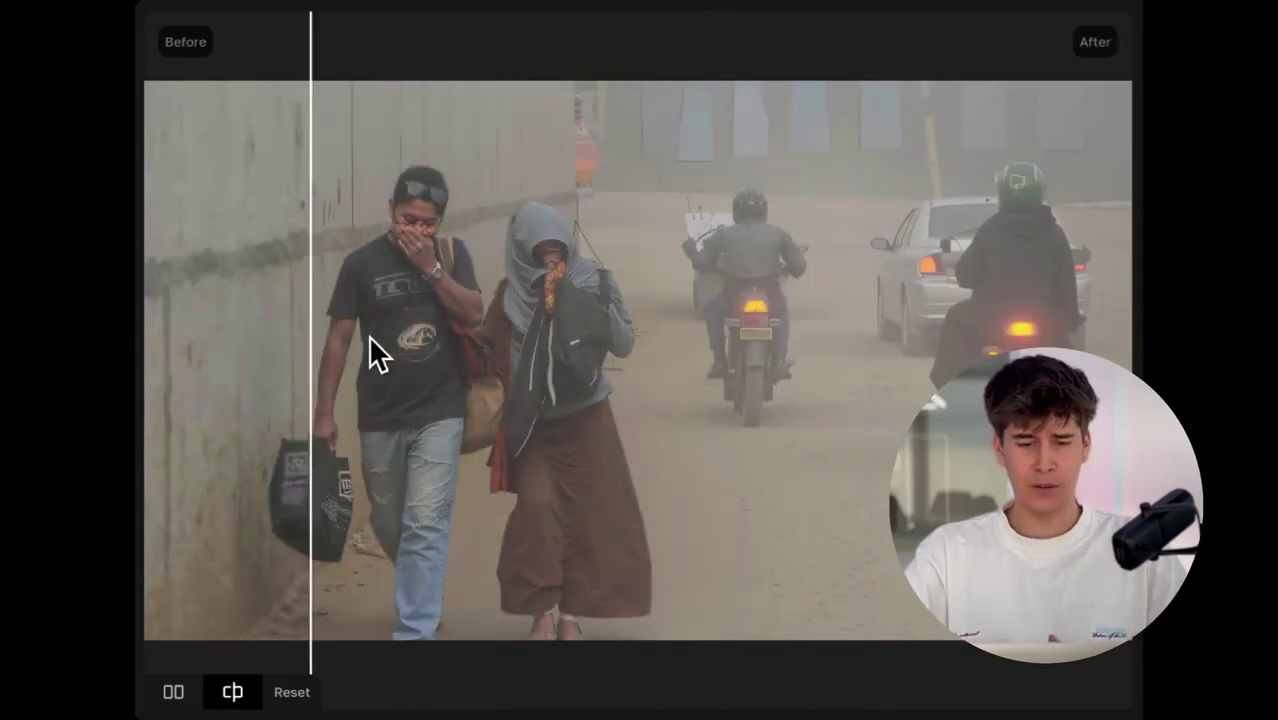
scroll(1027, 301, "up", 5)
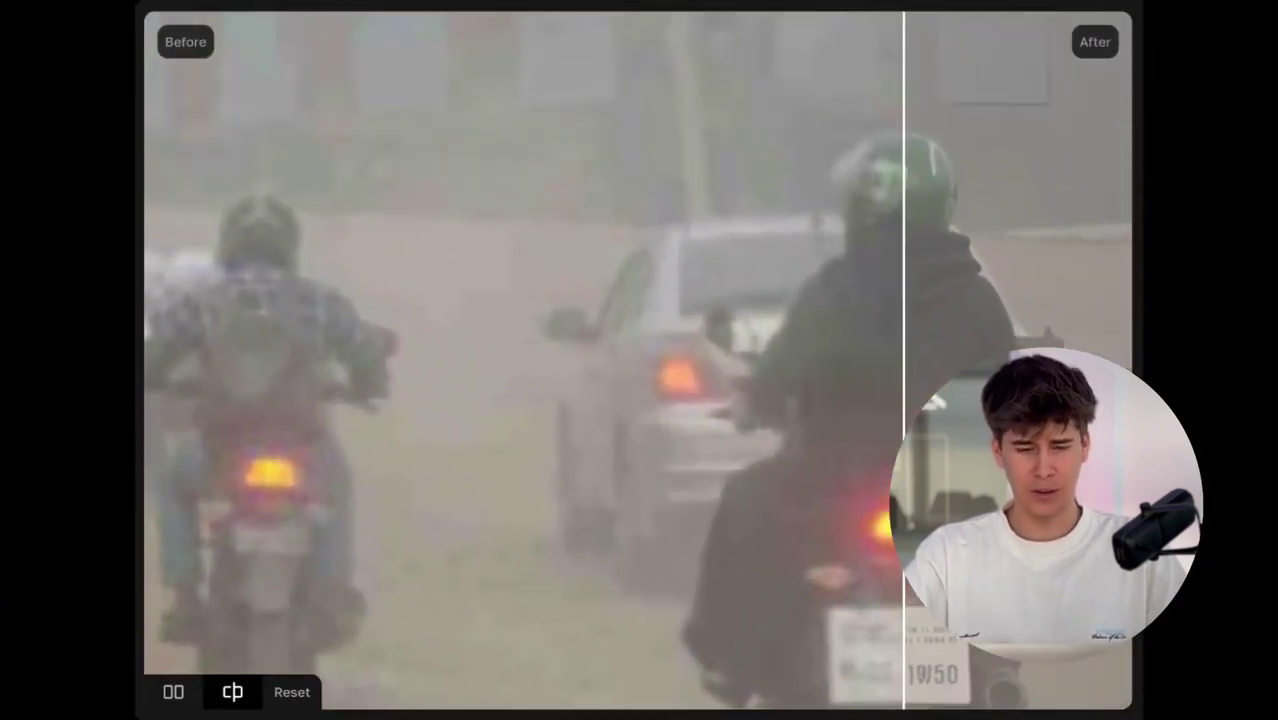
scroll(905, 400, "up", 2)
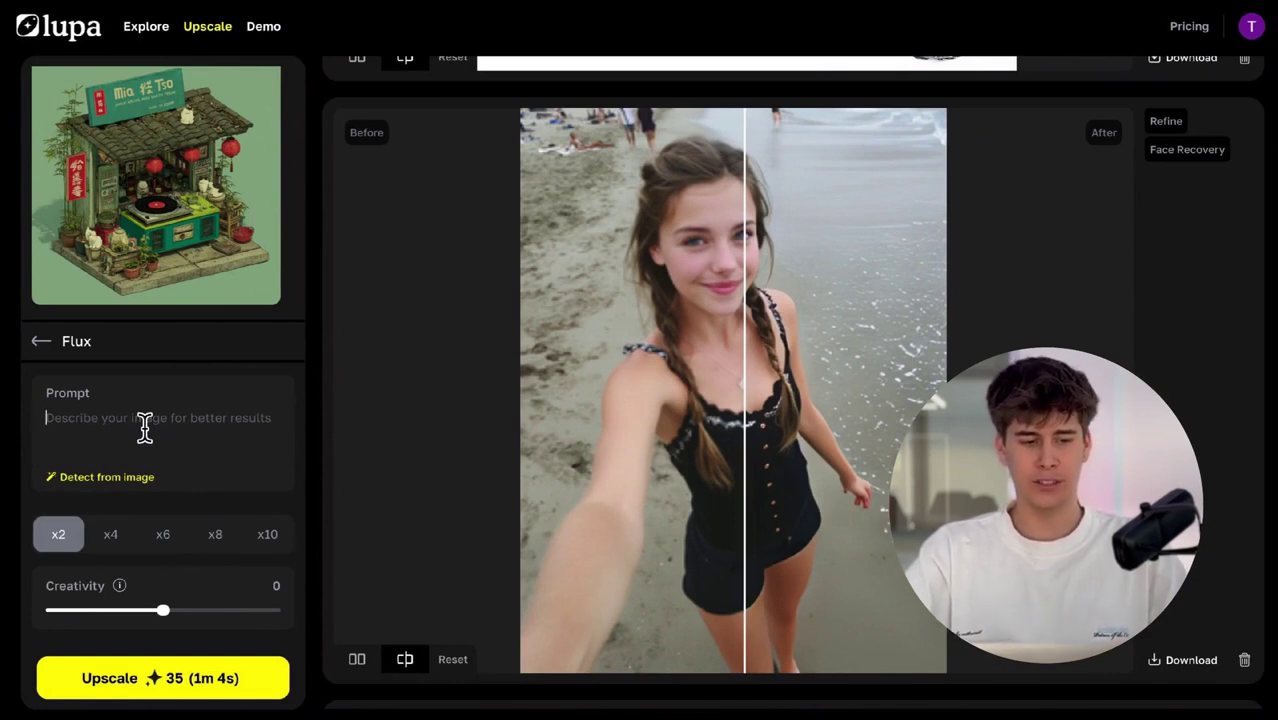
Auto-detect a prompt for the isometric shop image, set x4 with Creativity 2, and upscale
left_click(137, 498)
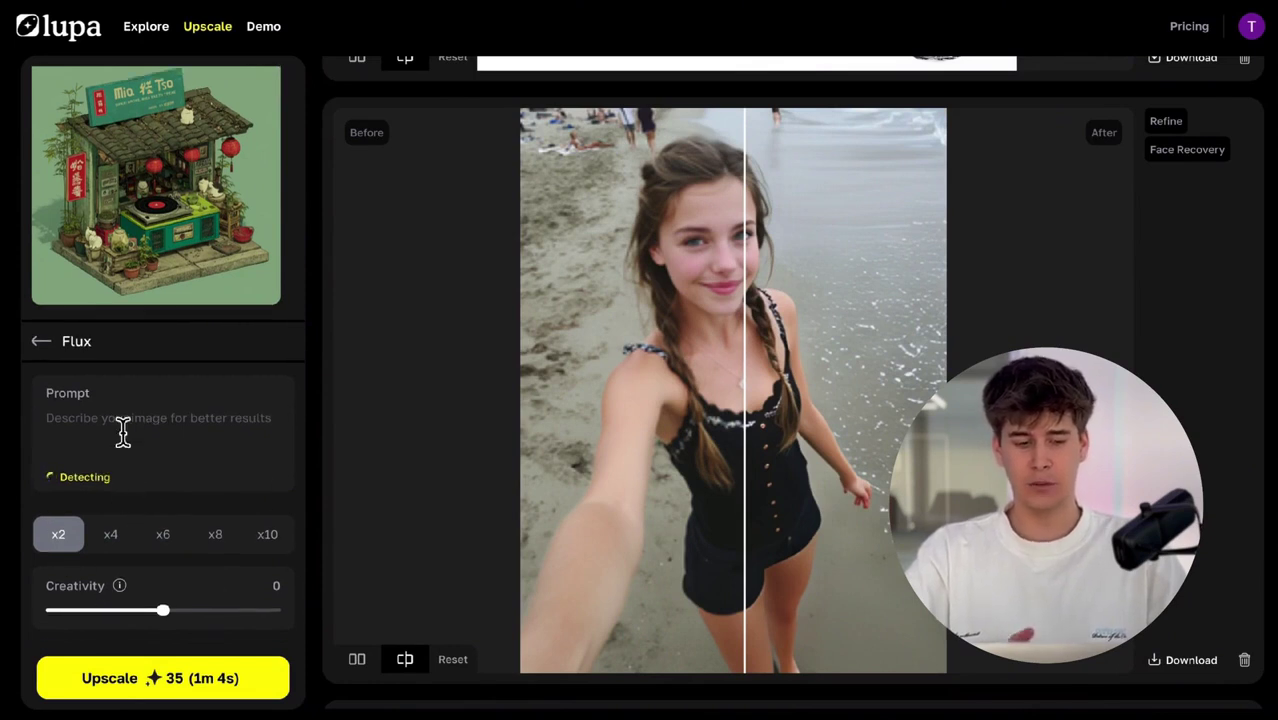
left_click(111, 550)
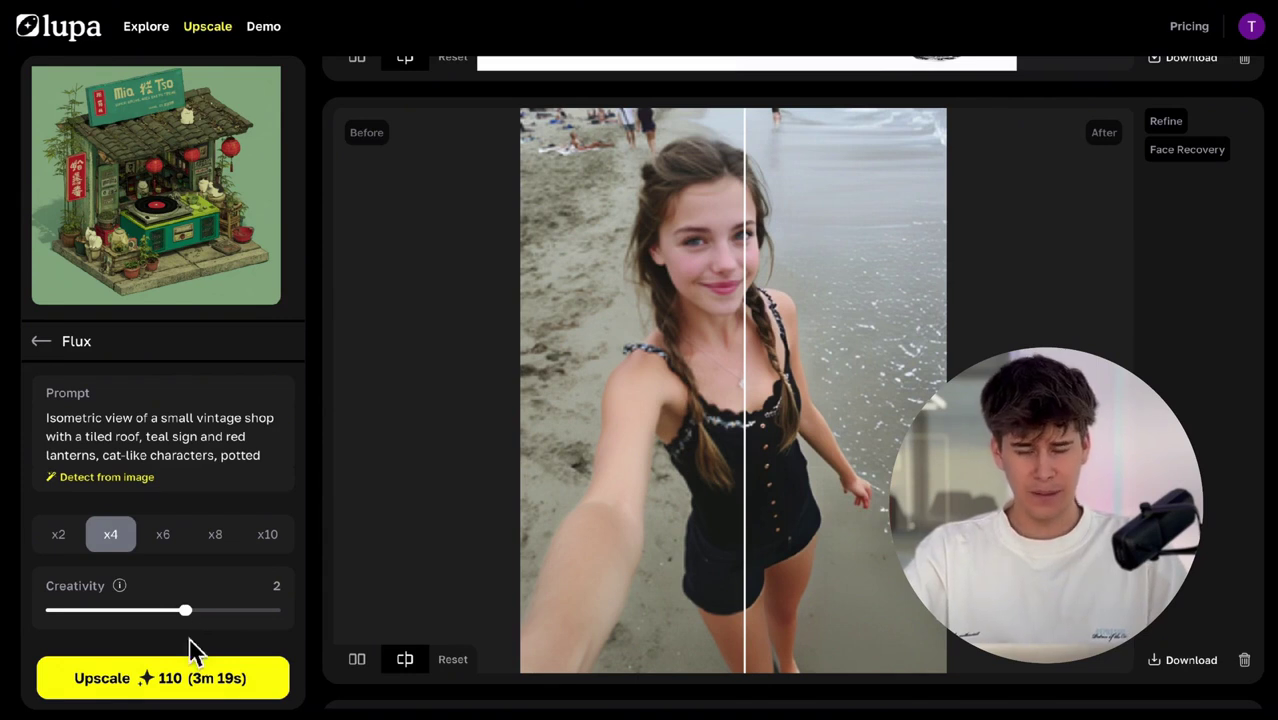
left_click(202, 684)
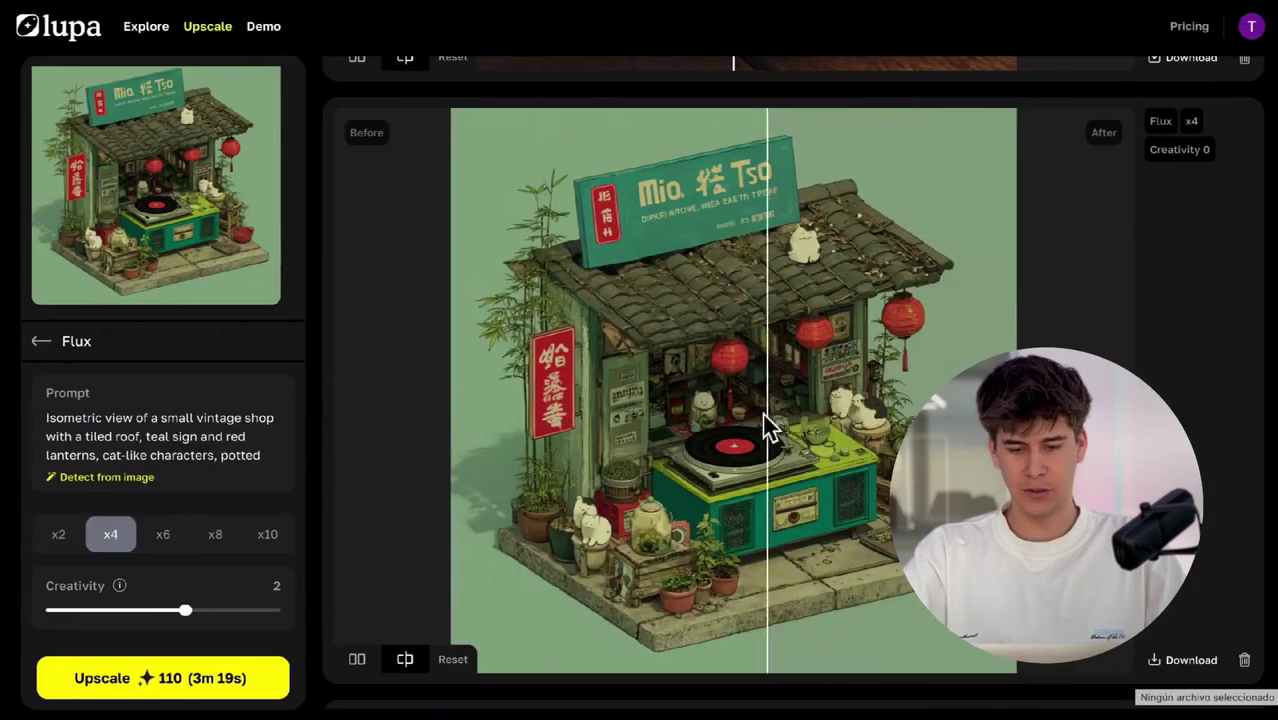
Zoom into the finished Flux shop result, then select the Realistic model
scroll(767, 428, "up", 3)
scroll(757, 437, "up", 1)
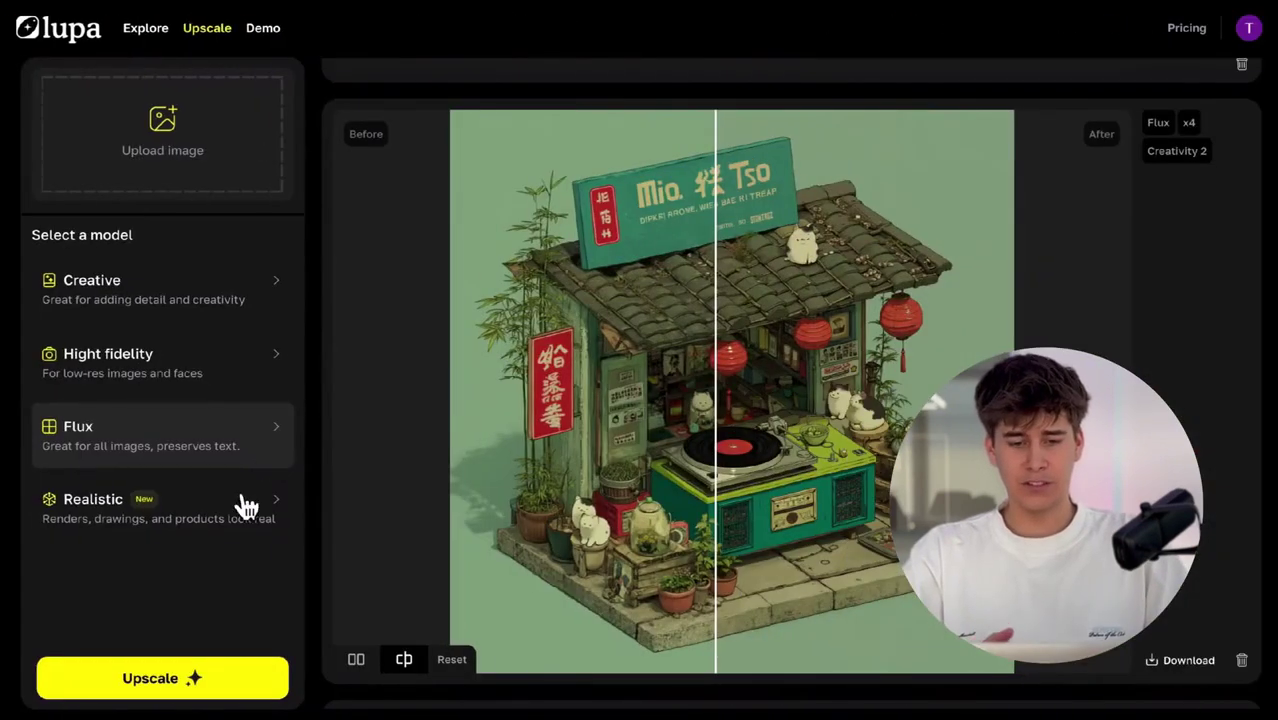
left_click(236, 506)
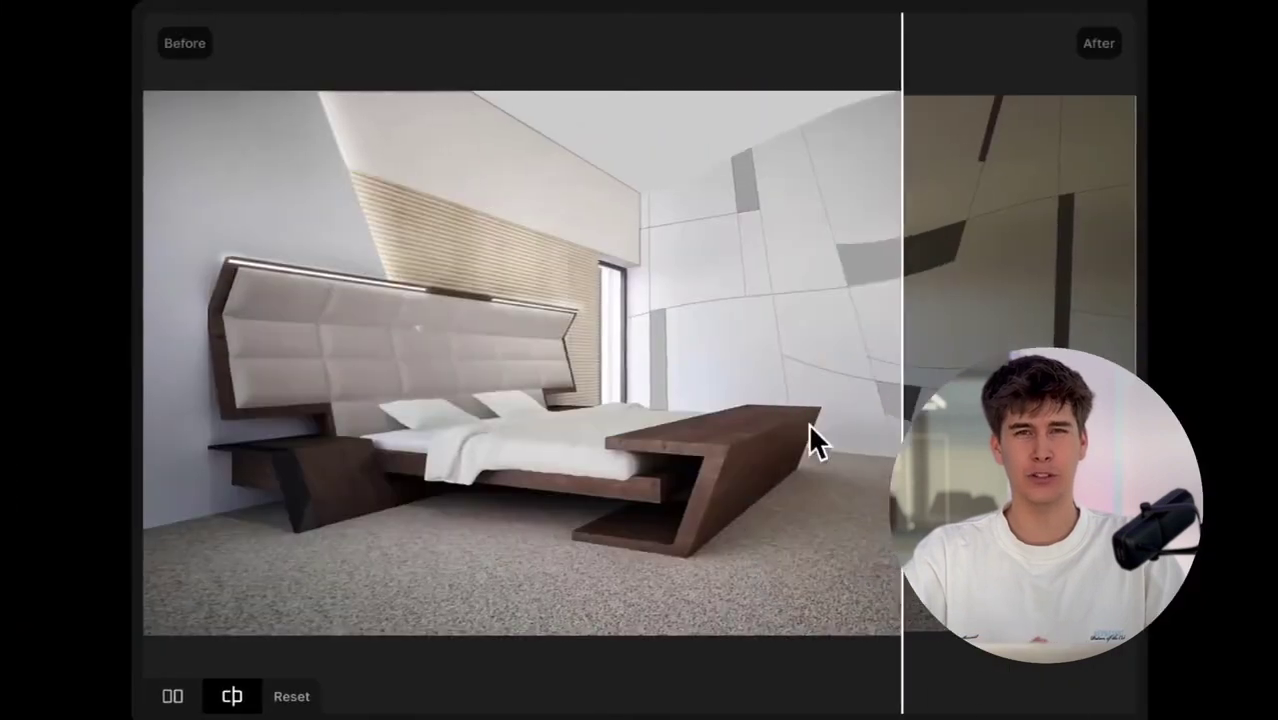
Compare before/after on the Realistic examples: bedroom, kitchen, turntable, cycling, ring, soup can, architecture
left_click_drag(810, 440, 220, 485)
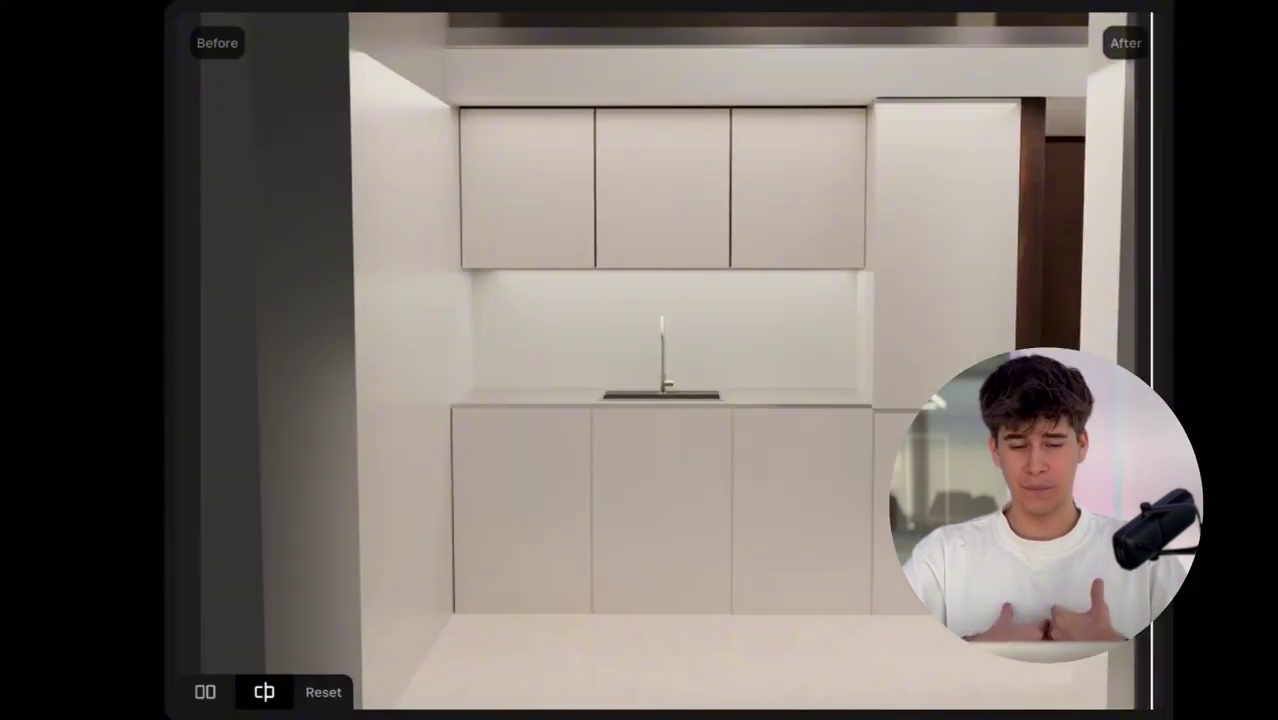
left_click_drag(1152, 410, 253, 387)
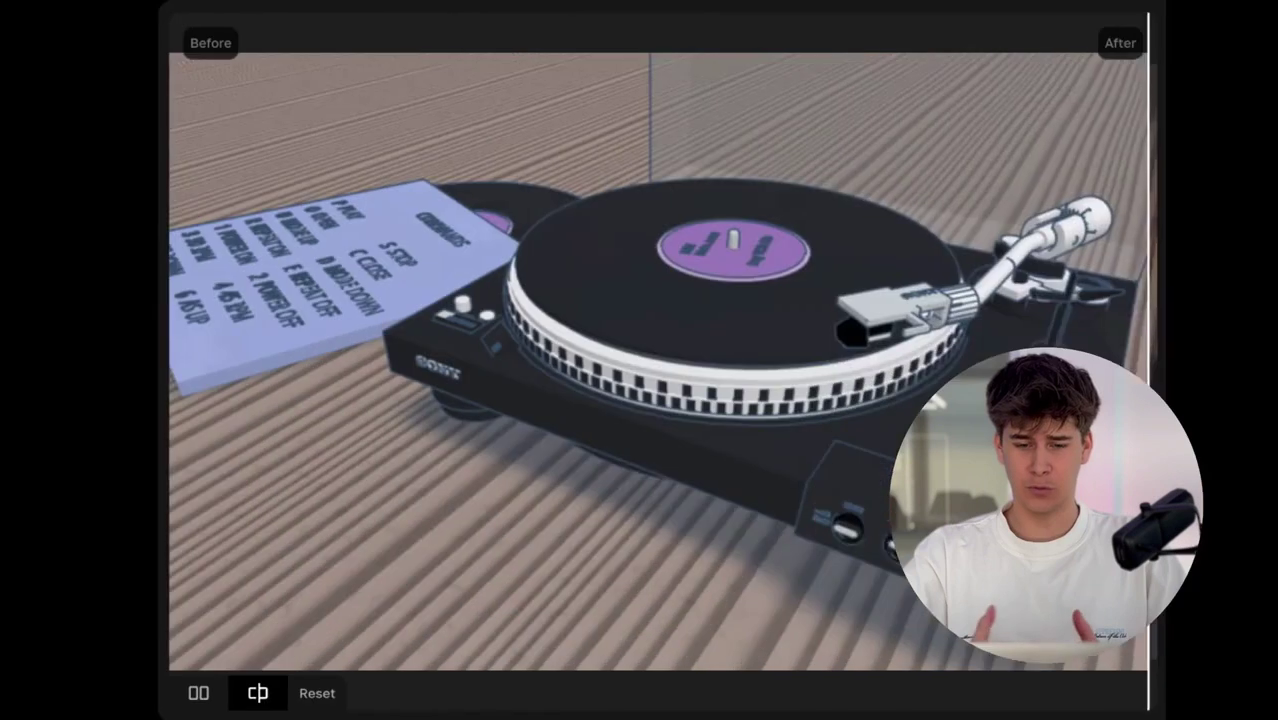
left_click_drag(1148, 420, 300, 422)
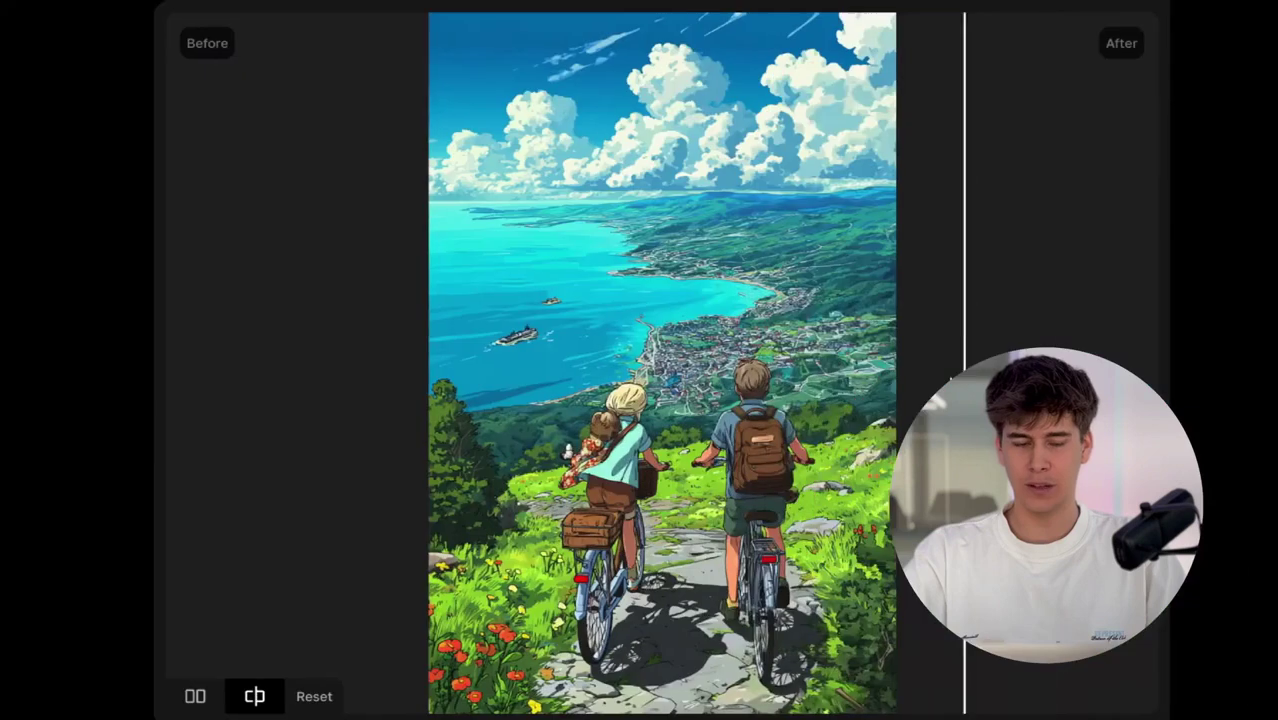
left_click_drag(961, 420, 328, 434)
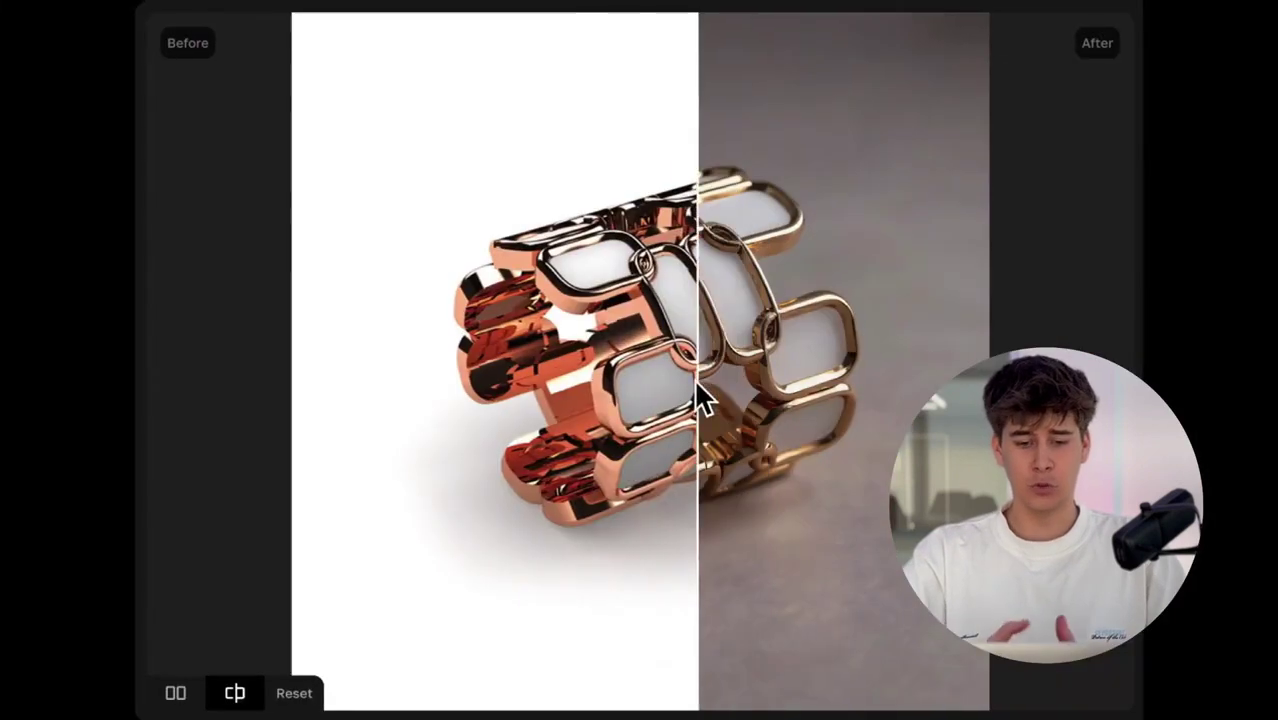
left_click_drag(695, 385, 309, 380)
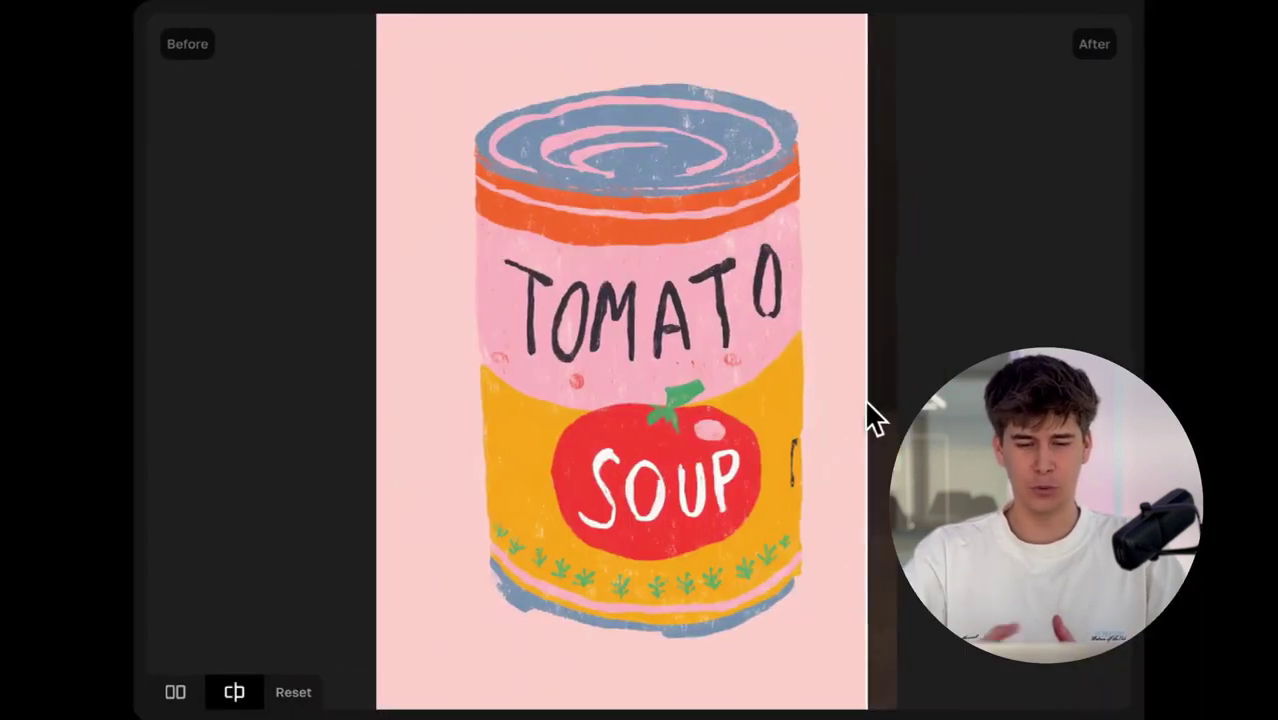
left_click_drag(866, 406, 387, 361)
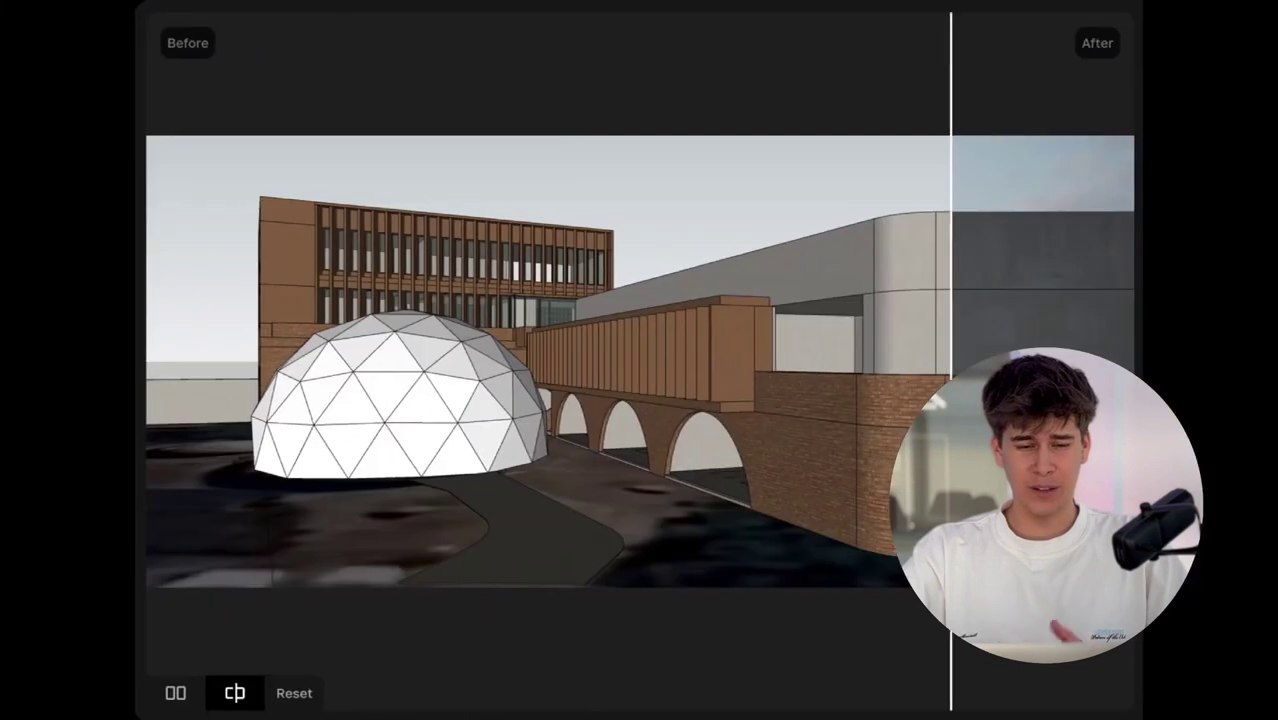
left_click_drag(950, 450, 165, 449)
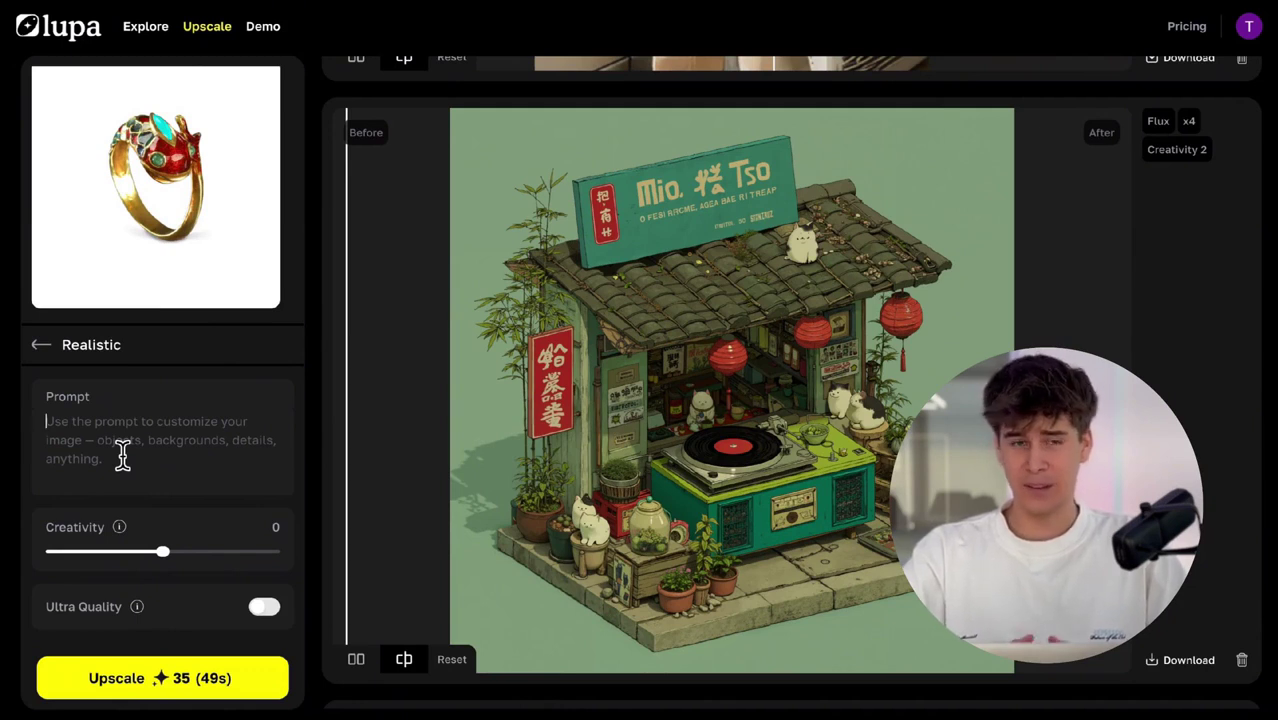
Upscale the ring with prompt 'ring under the sea surrounded by fish', leaving Ultra Quality off
type("ring under the sea surrounded by fish")
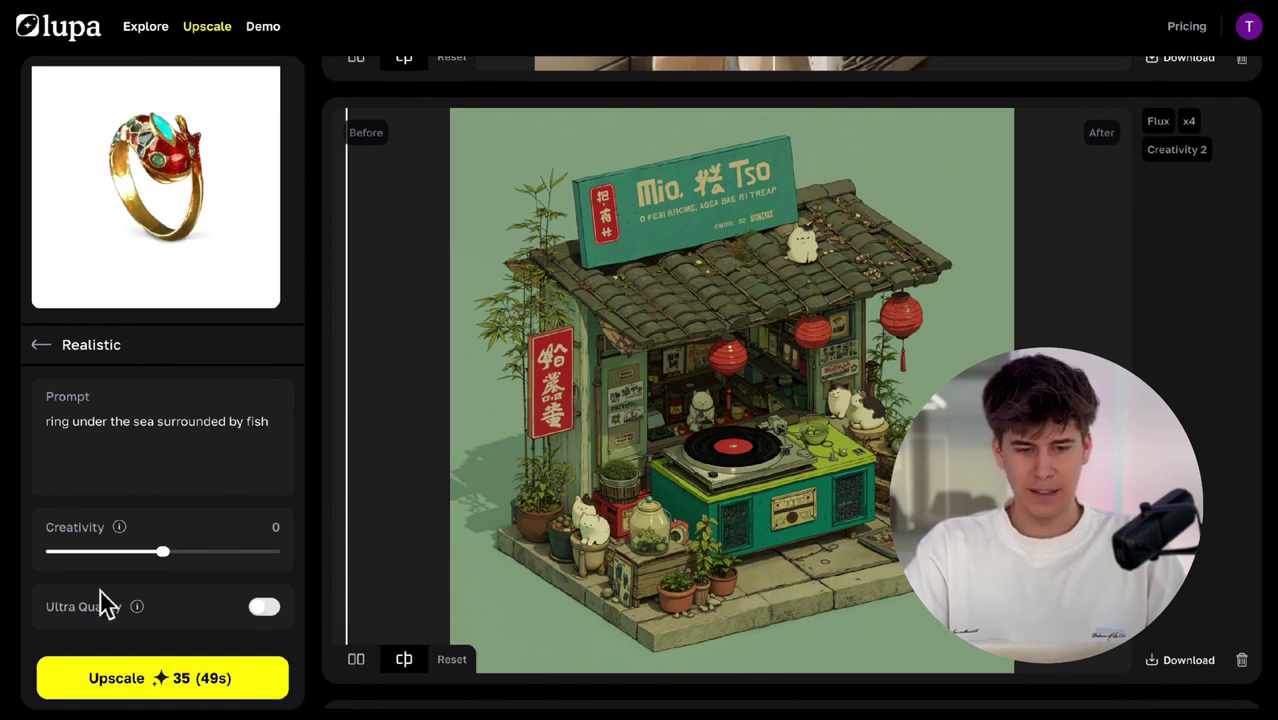
left_click(266, 612)
left_click(266, 612)
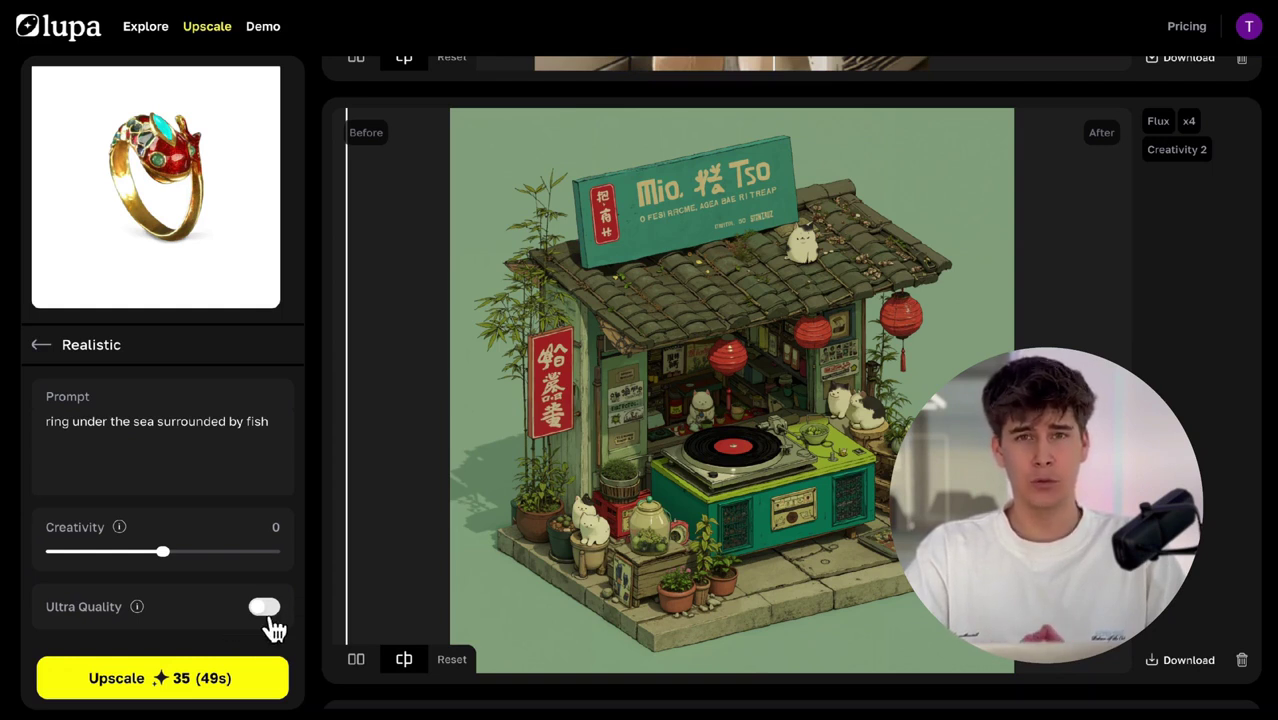
left_click(221, 694)
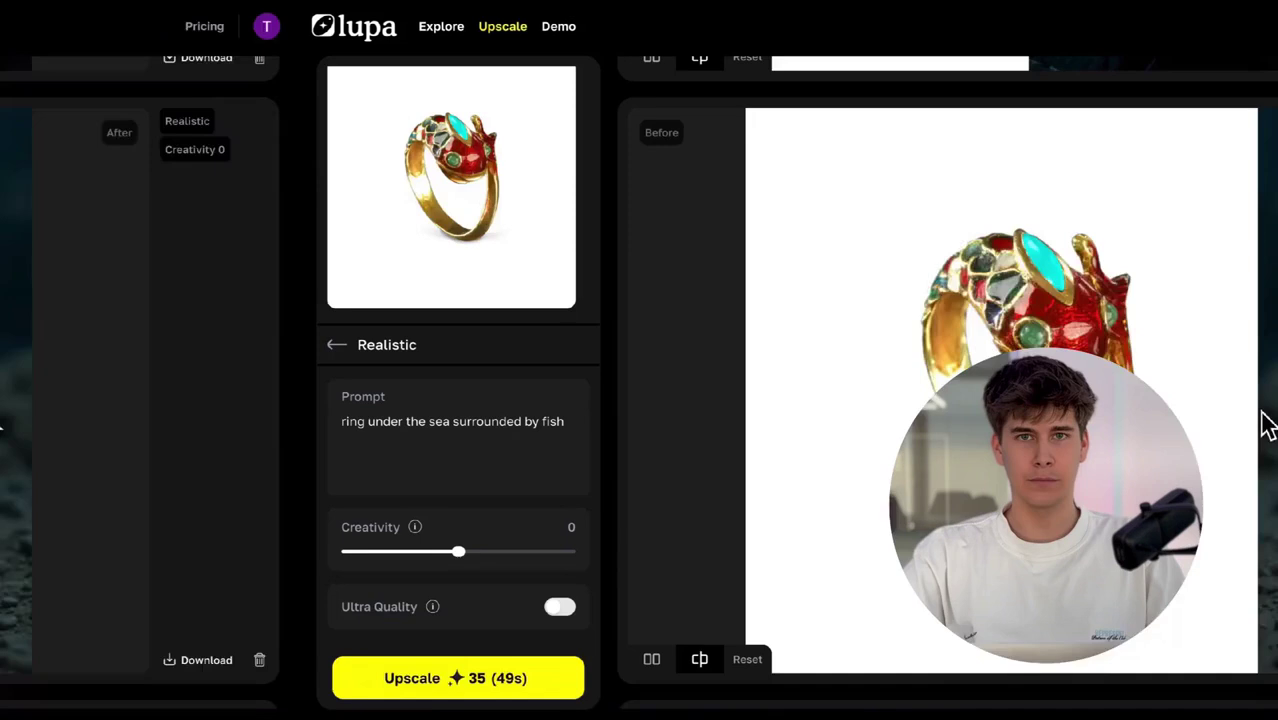
scroll(700, 355, "up", 5)
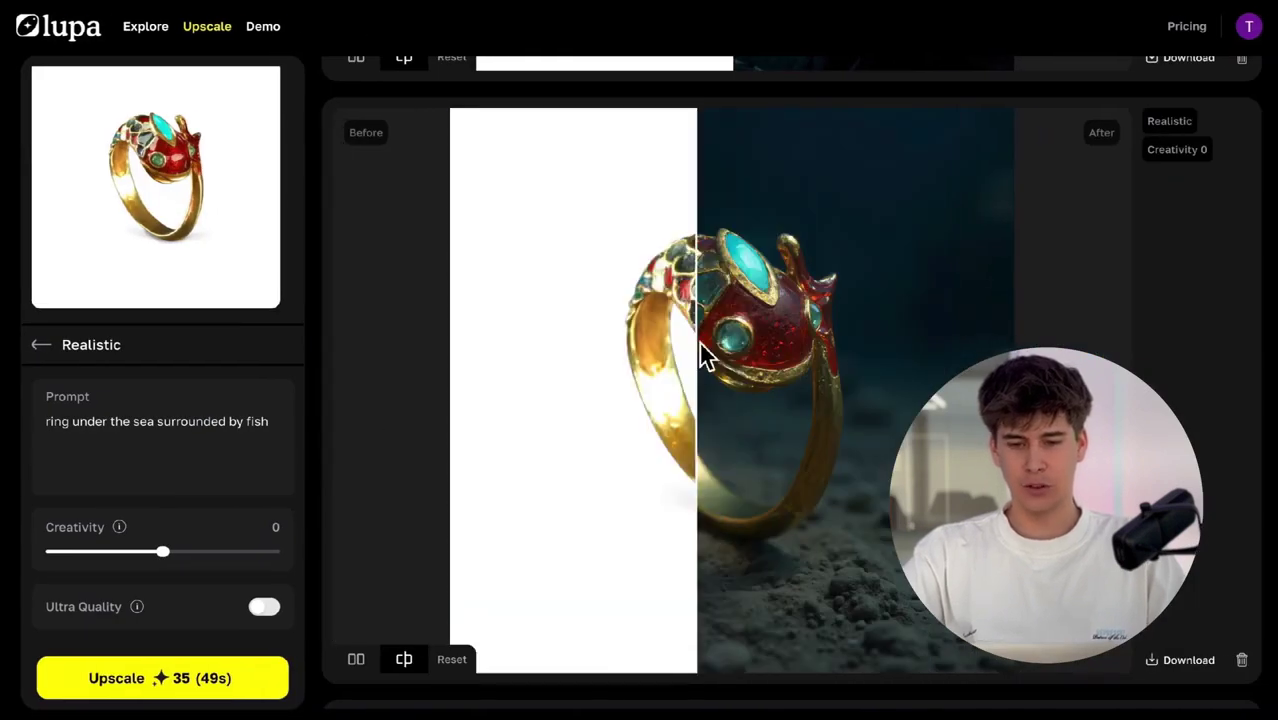